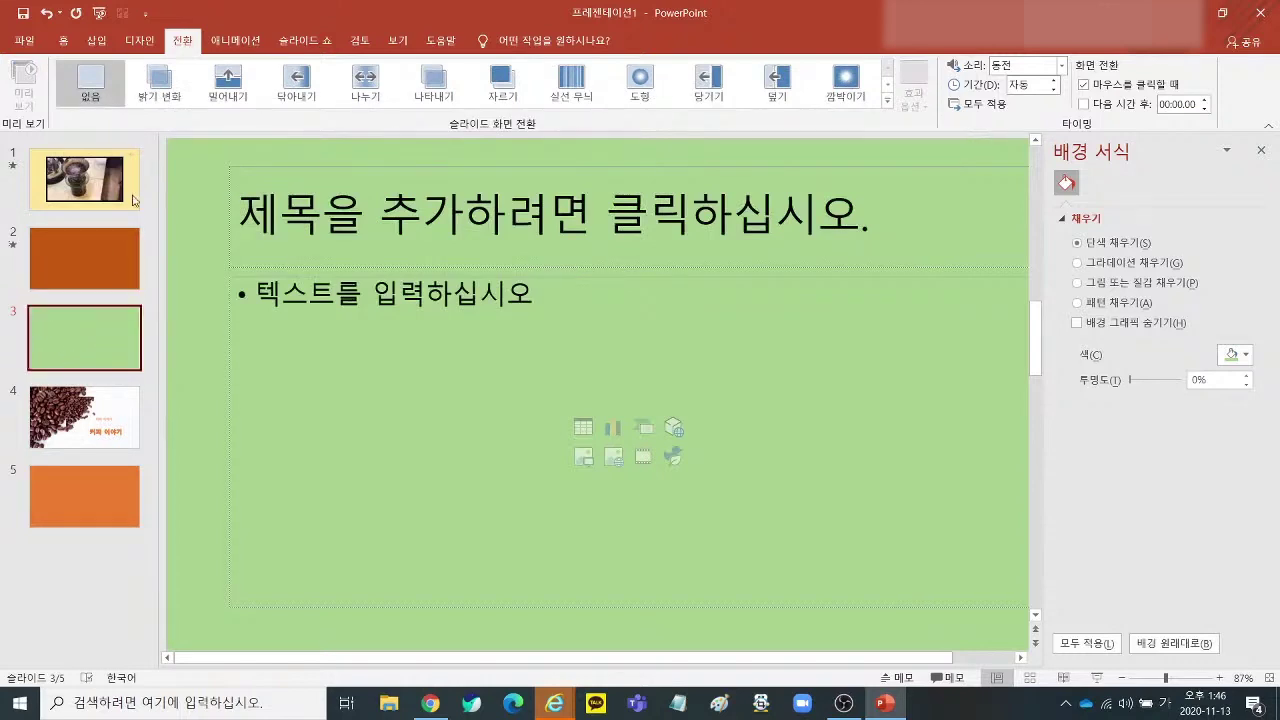
# Remove the slide transitions by choosing None (없음) and applying it to all slides in the presentation.
pyautogui.click(90, 78)
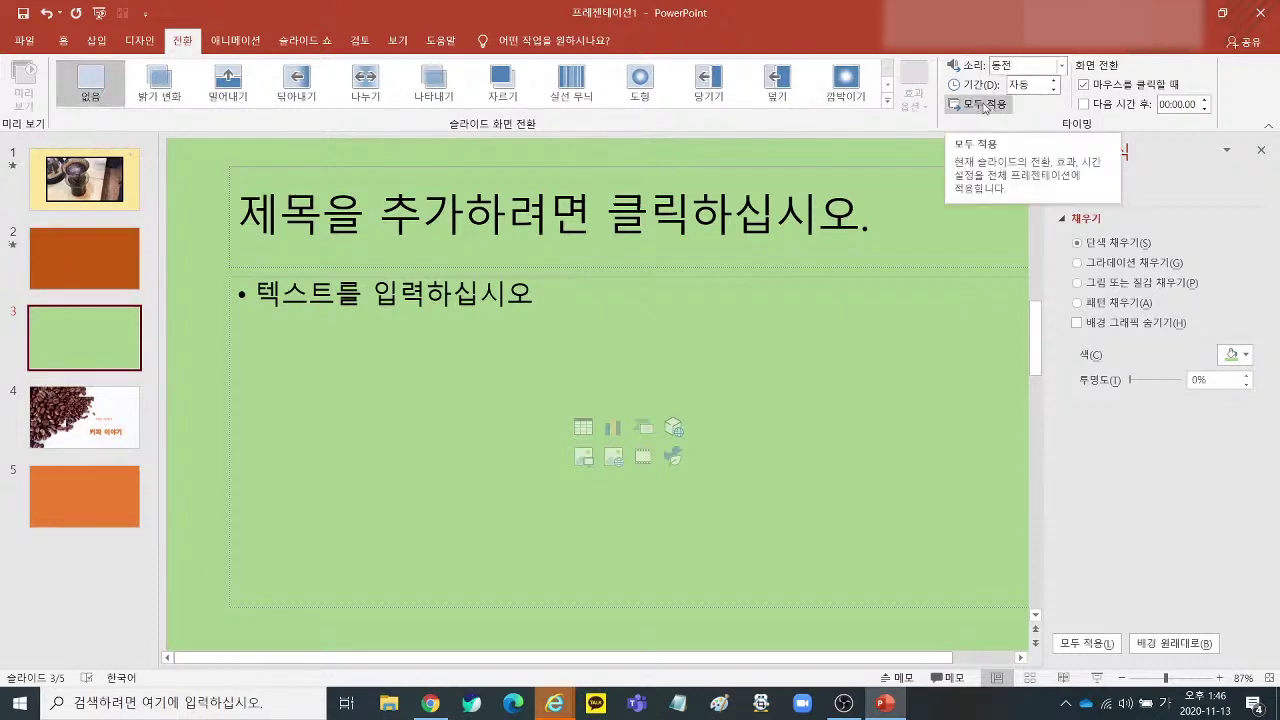
pyautogui.click(984, 105)
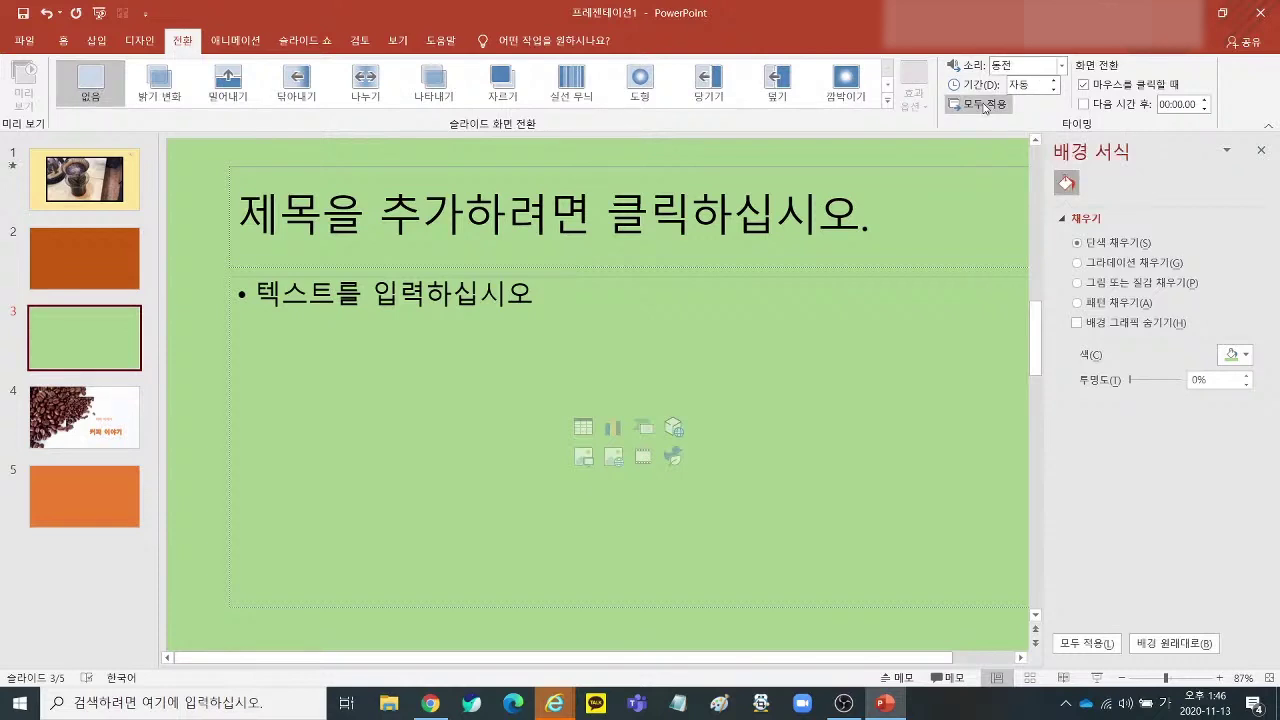
# Show slide 1's animations in the Animation Pane in place of the Format Background pane, and narrow the pane.
pyautogui.click(135, 205)
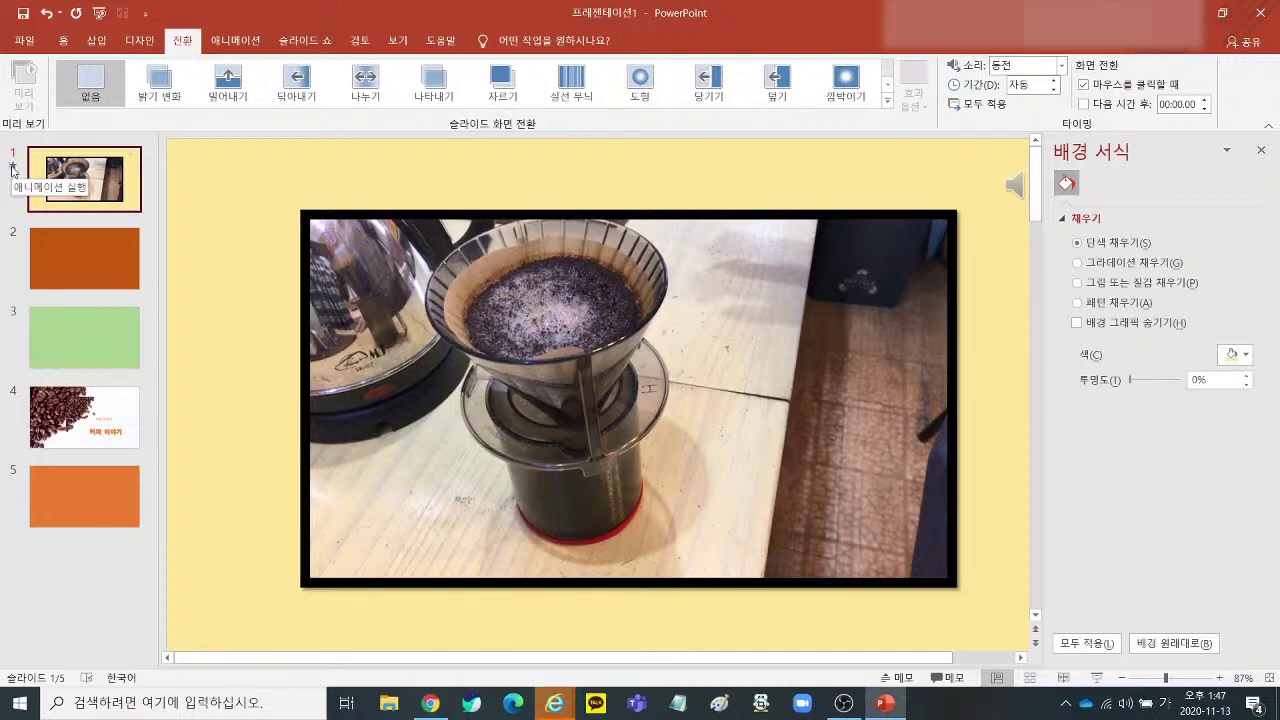
pyautogui.click(243, 42)
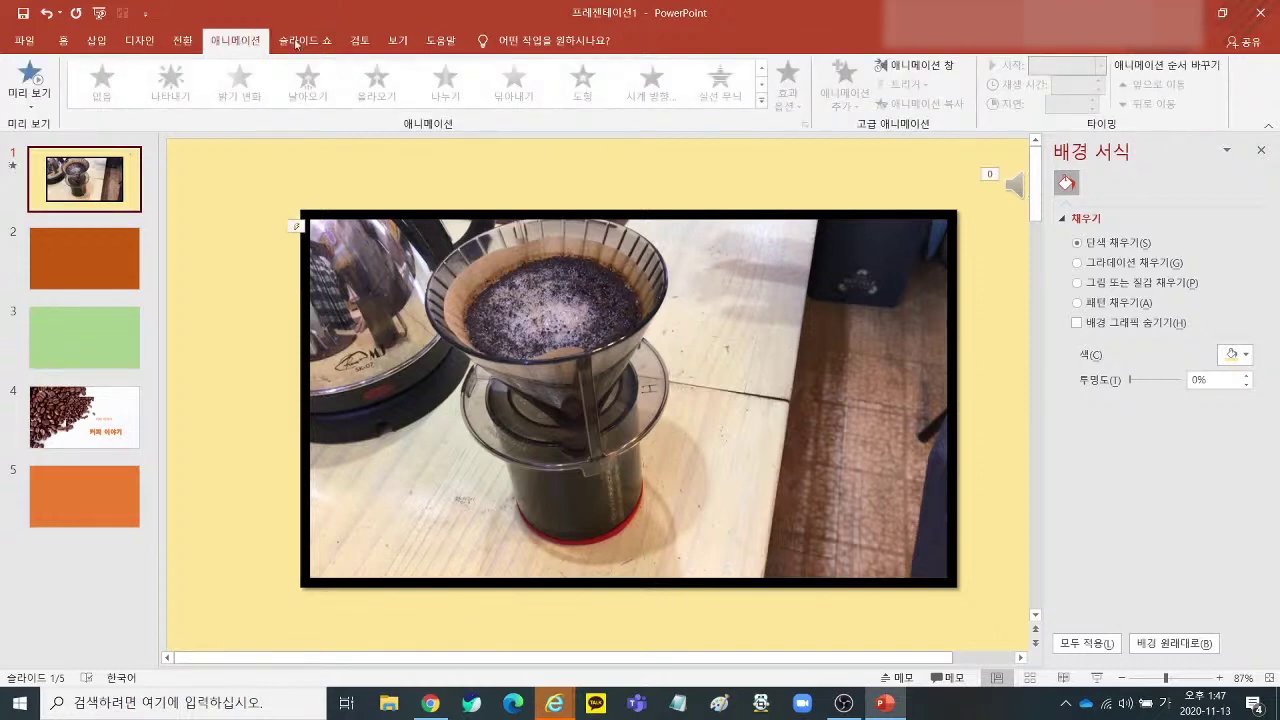
pyautogui.click(880, 67)
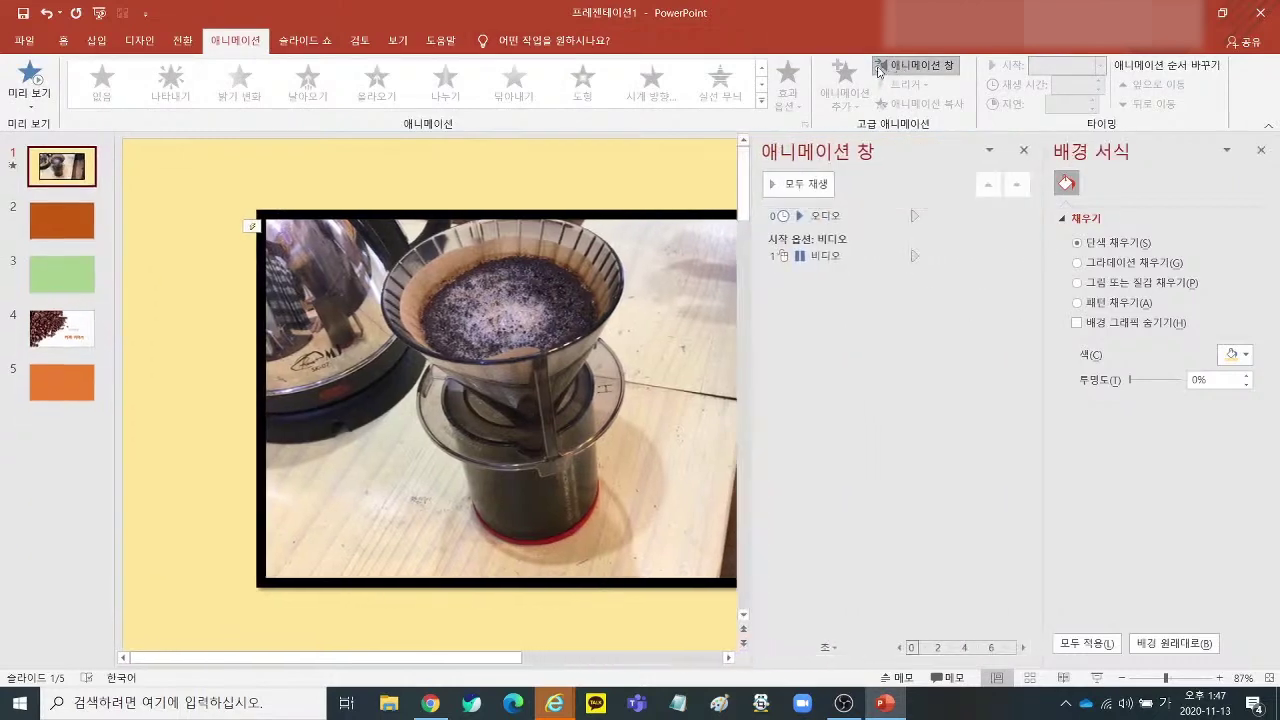
pyautogui.click(1260, 150)
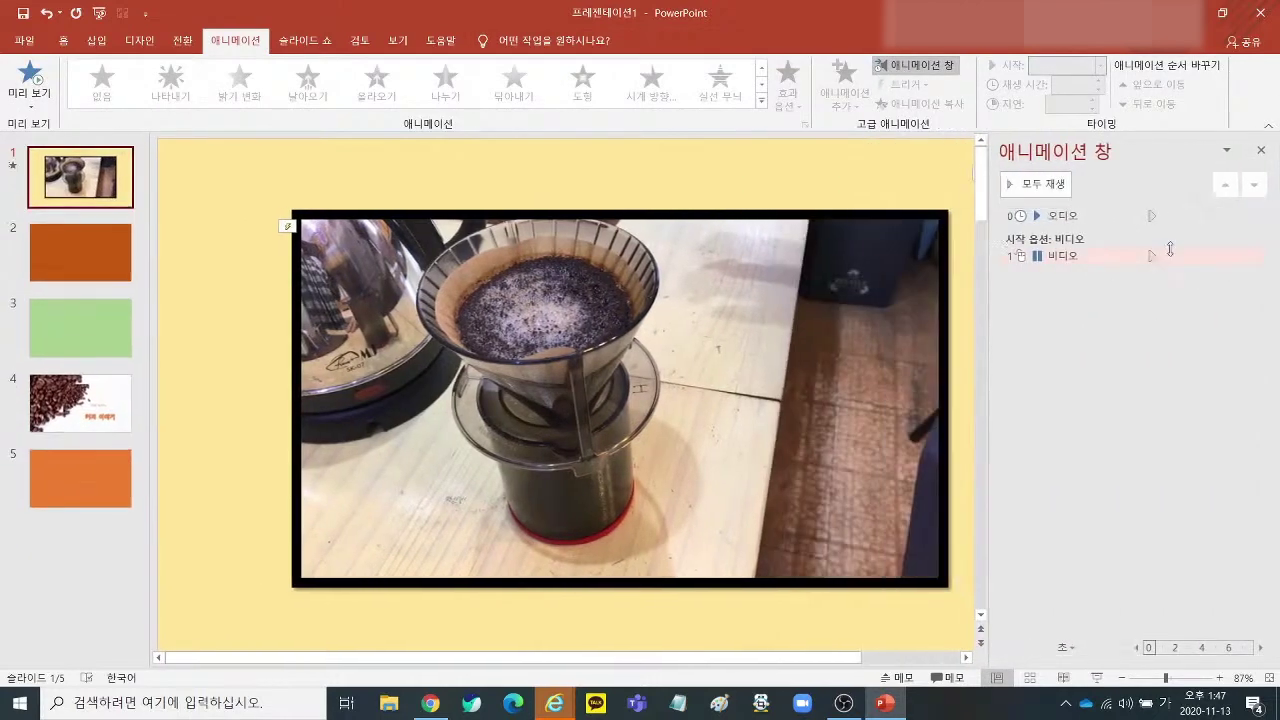
pyautogui.moveTo(903, 260)
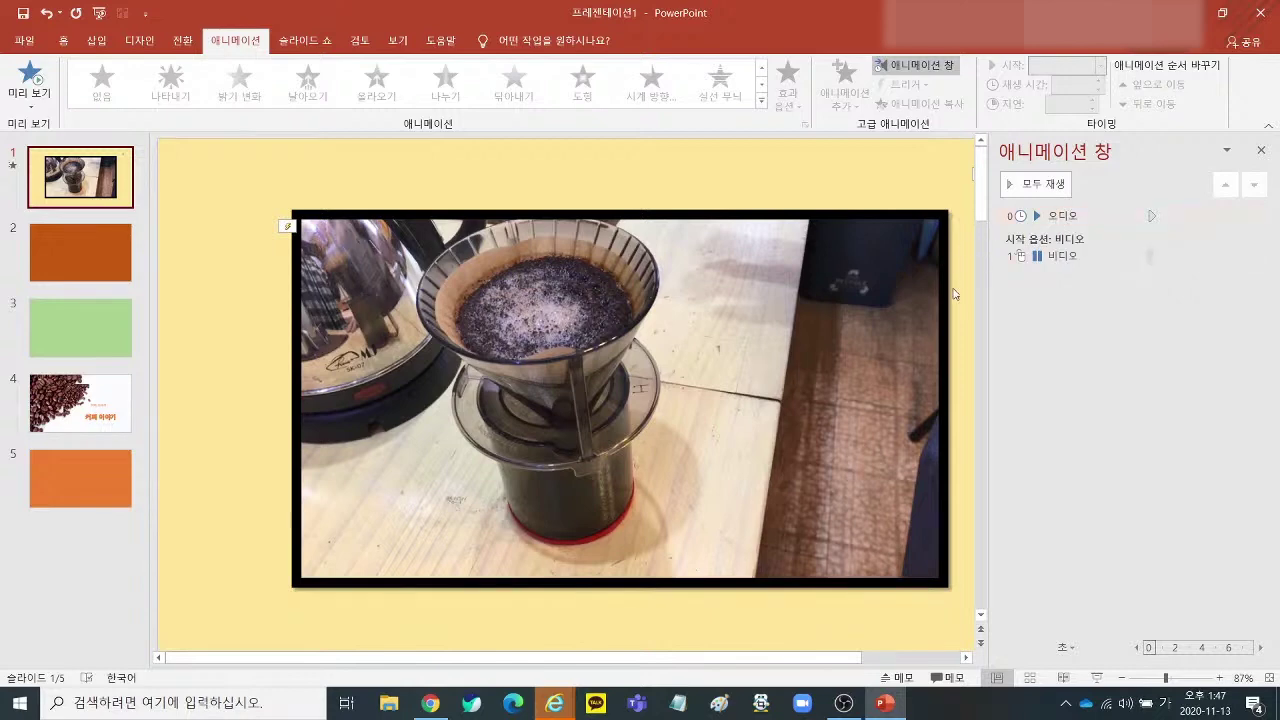
pyautogui.moveTo(991, 537); pyautogui.dragTo(1064, 330)
pyautogui.moveTo(1017, 197)
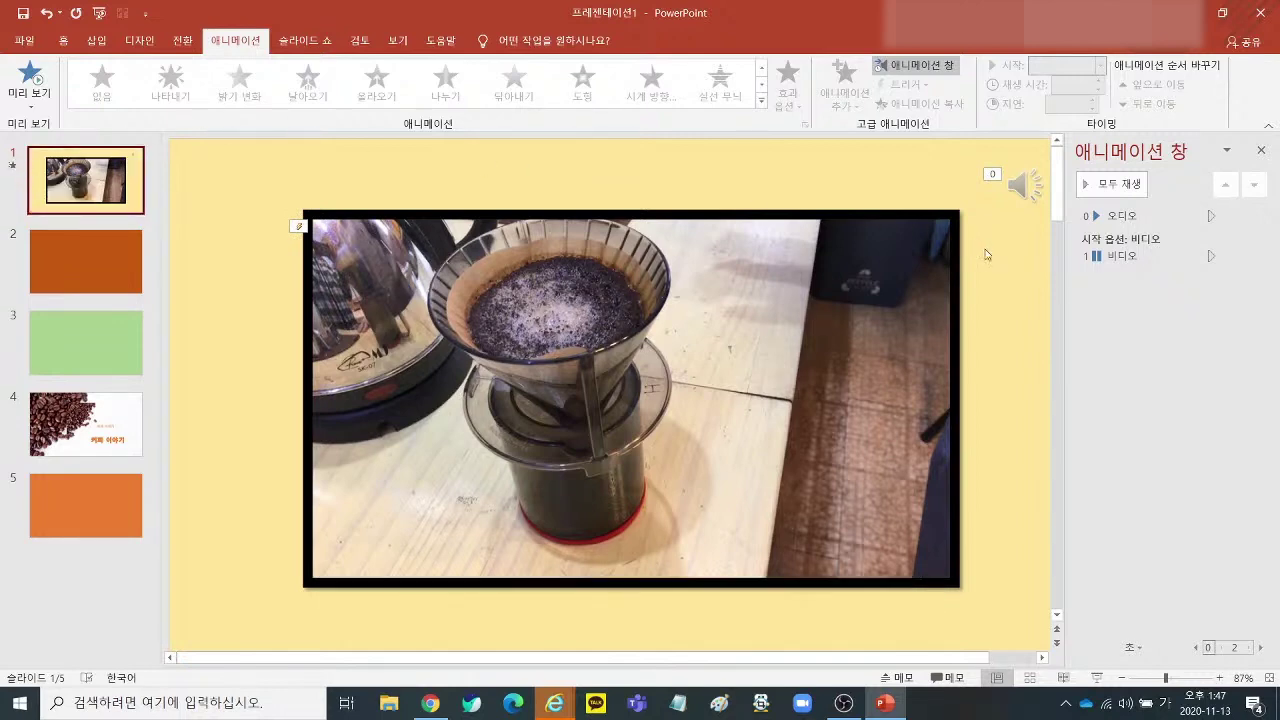
pyautogui.click(182, 41)
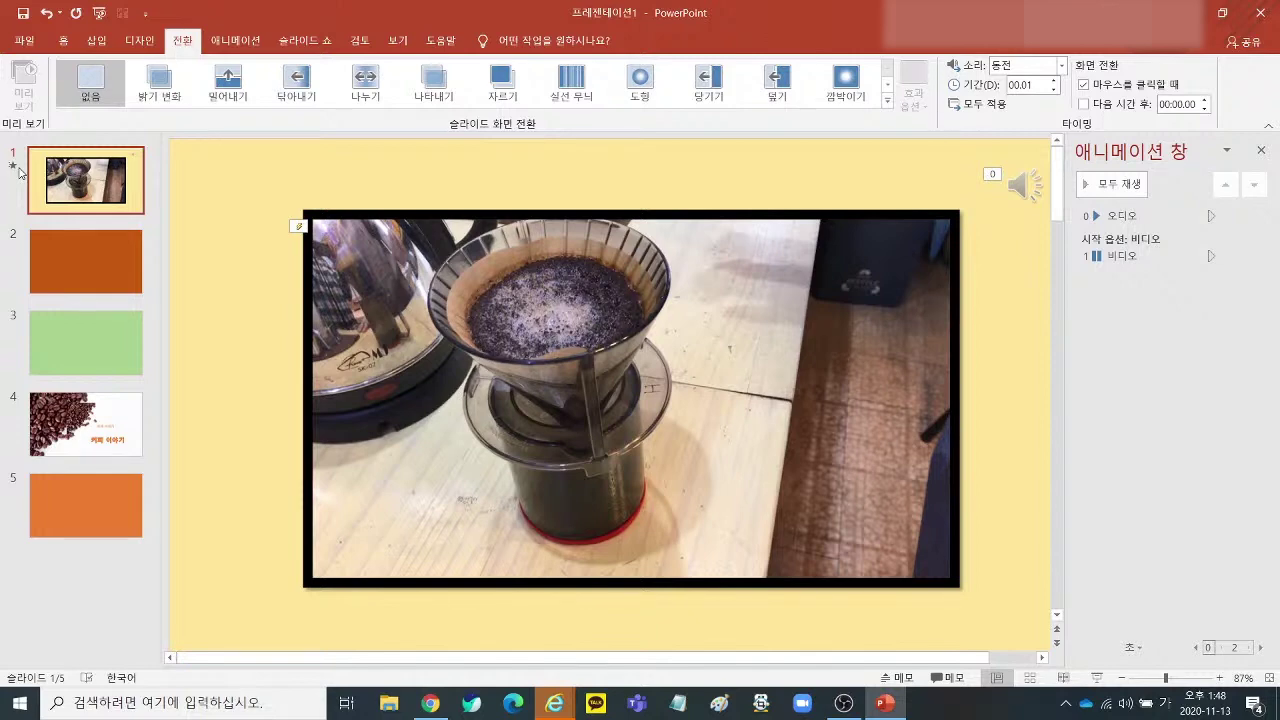
pyautogui.click(86, 424)
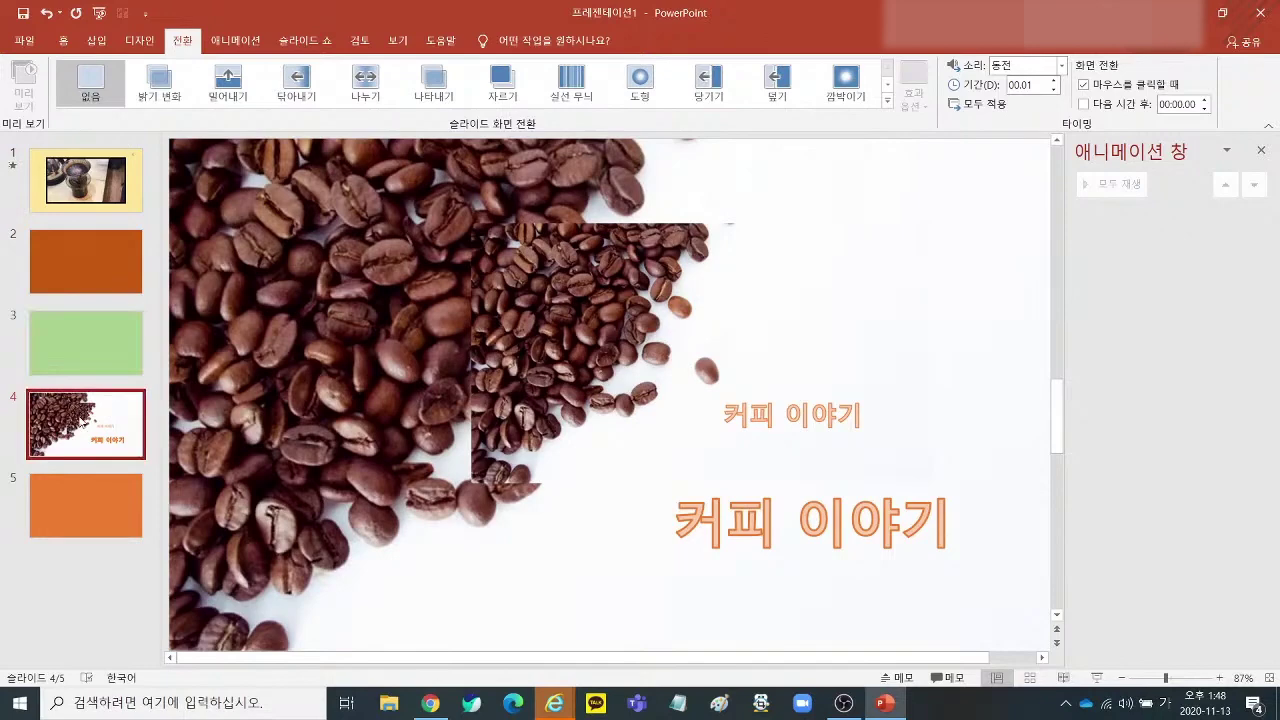
pyautogui.click(238, 45)
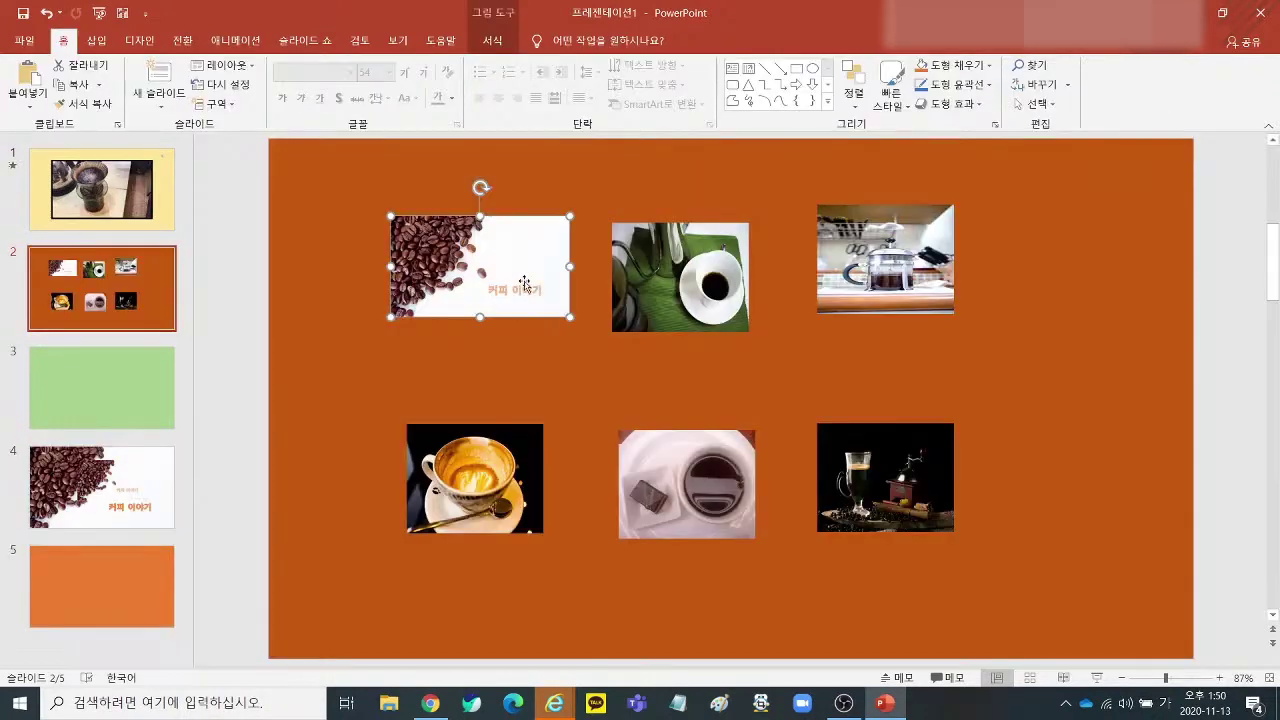
# Examine the entrance, emphasis, exit and motion path animation categories available for the coffee bean picture on slide 2.
pyautogui.click(236, 44)
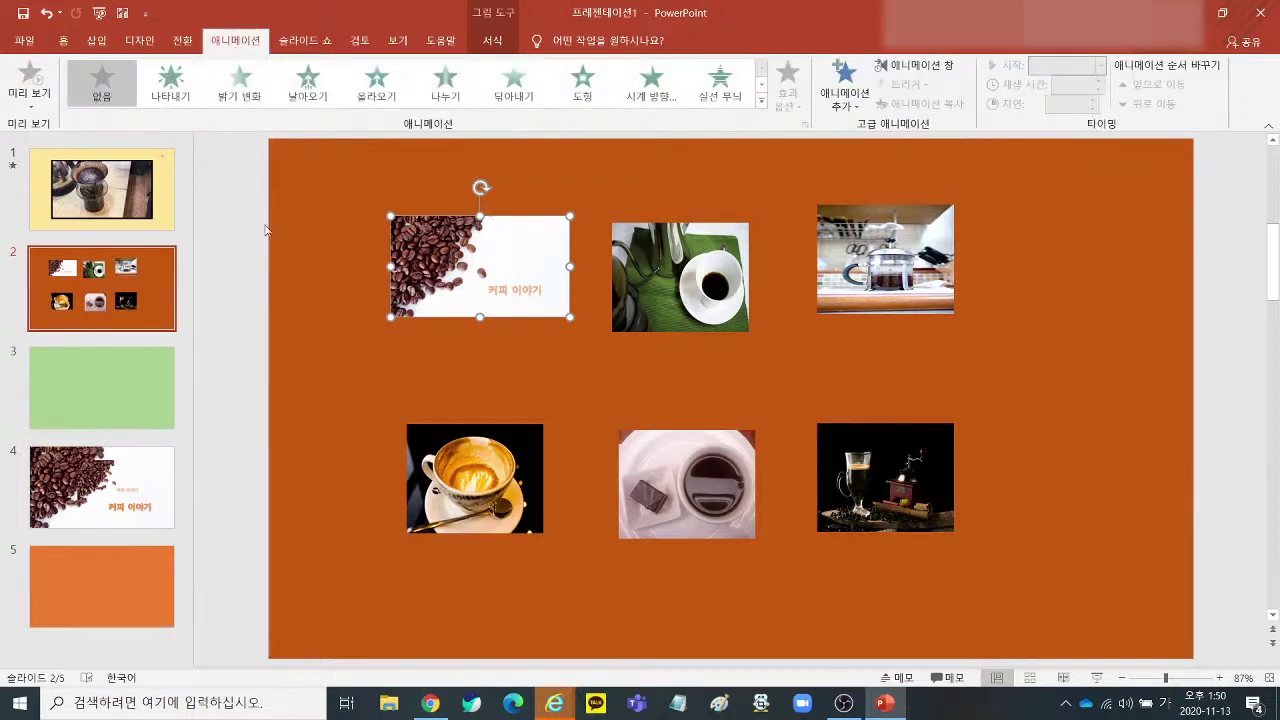
pyautogui.click(760, 102)
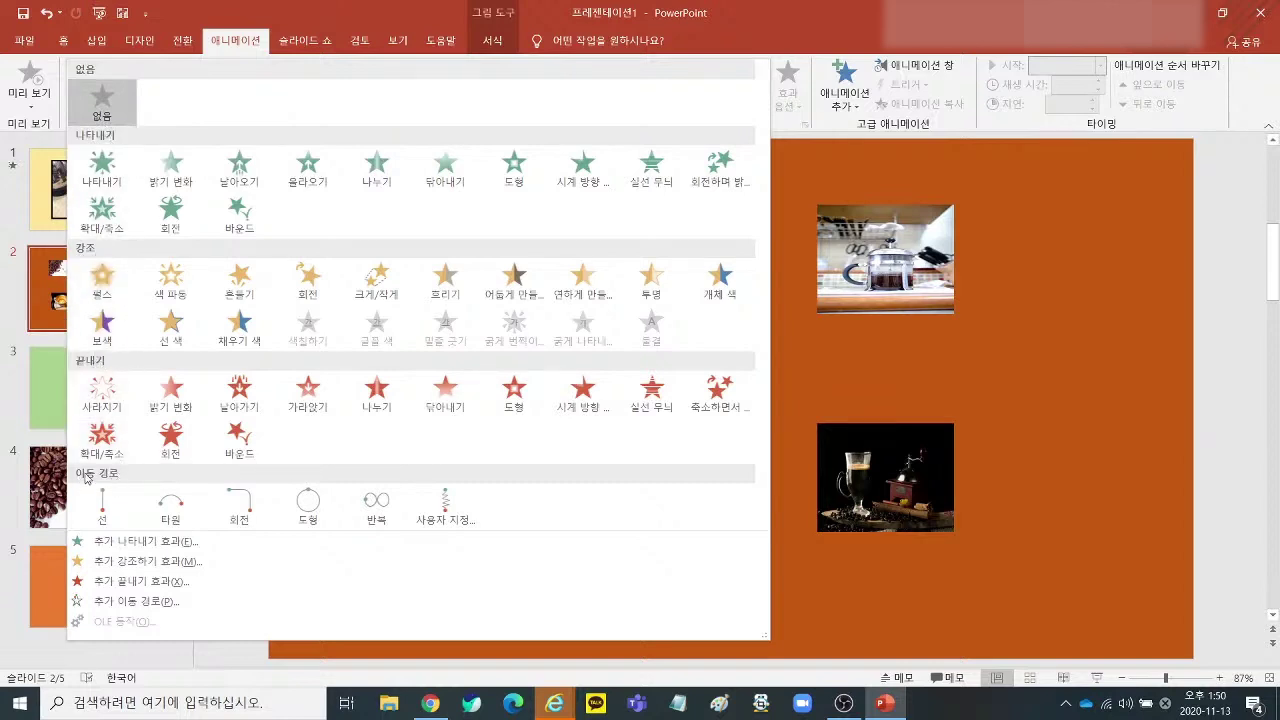
pyautogui.press('Escape')
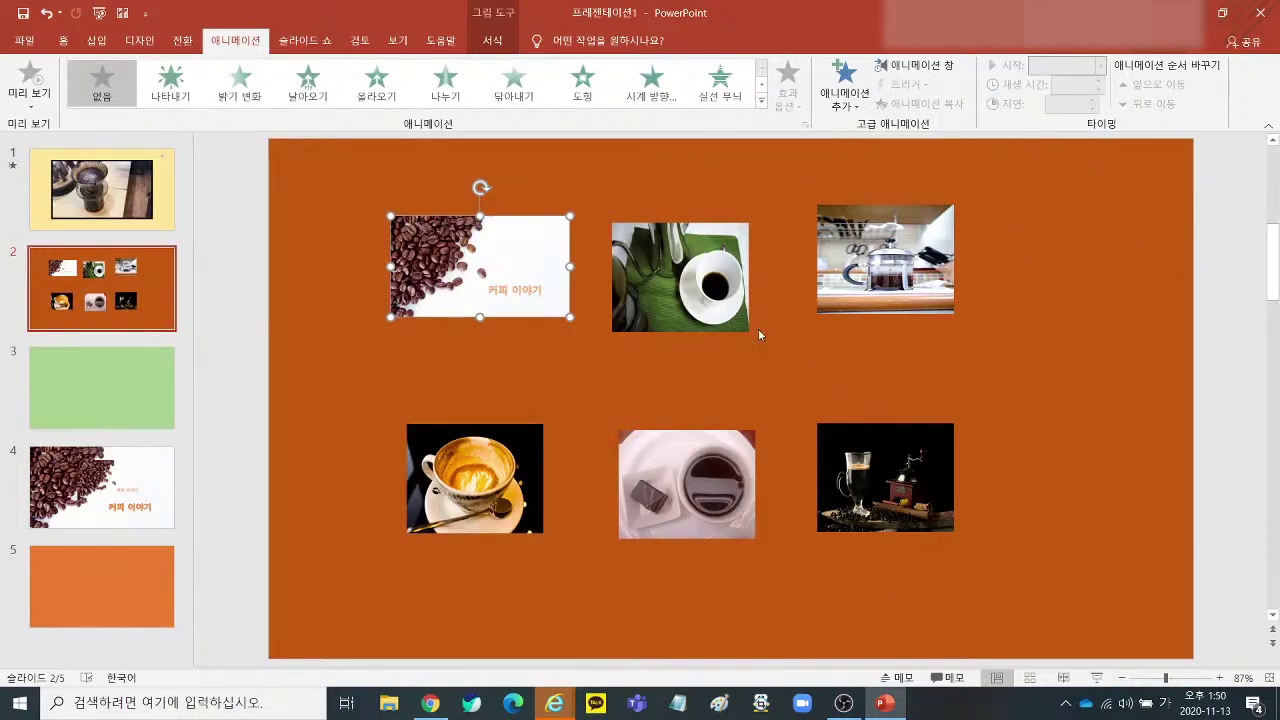
pyautogui.click(836, 264)
pyautogui.click(877, 430)
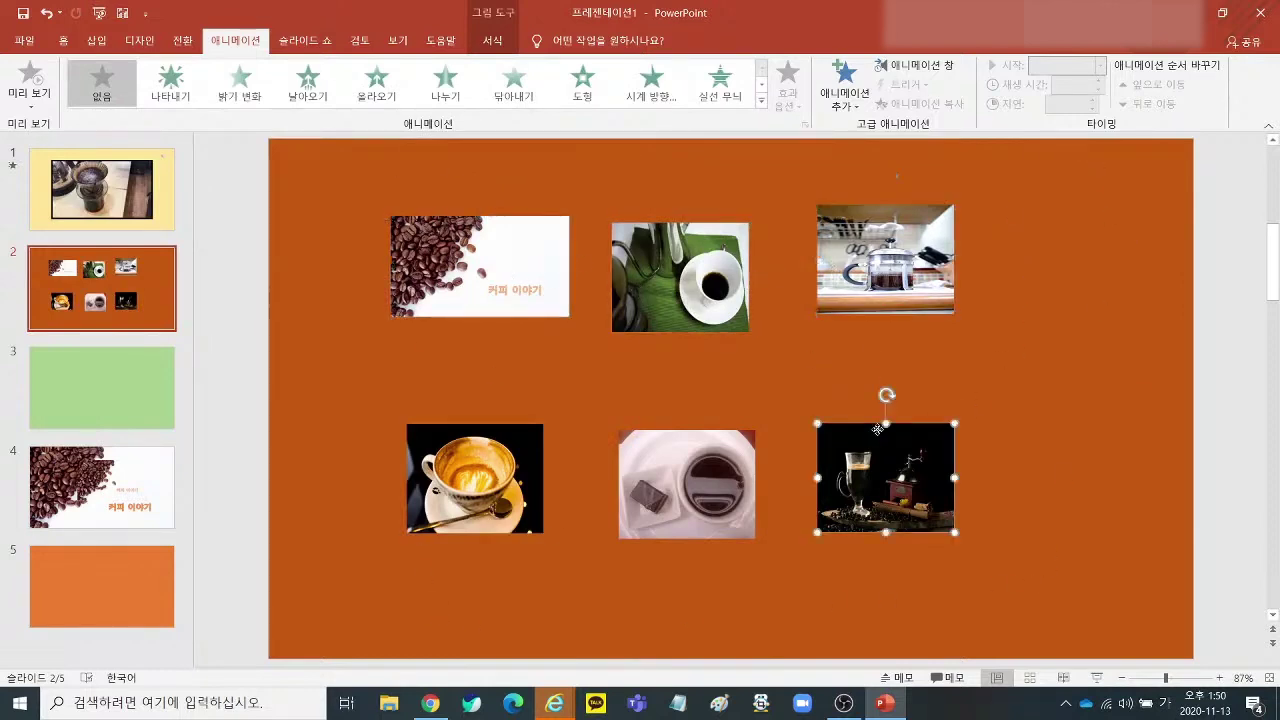
pyautogui.click(692, 460)
pyautogui.click(513, 473)
pyautogui.click(528, 308)
pyautogui.click(647, 314)
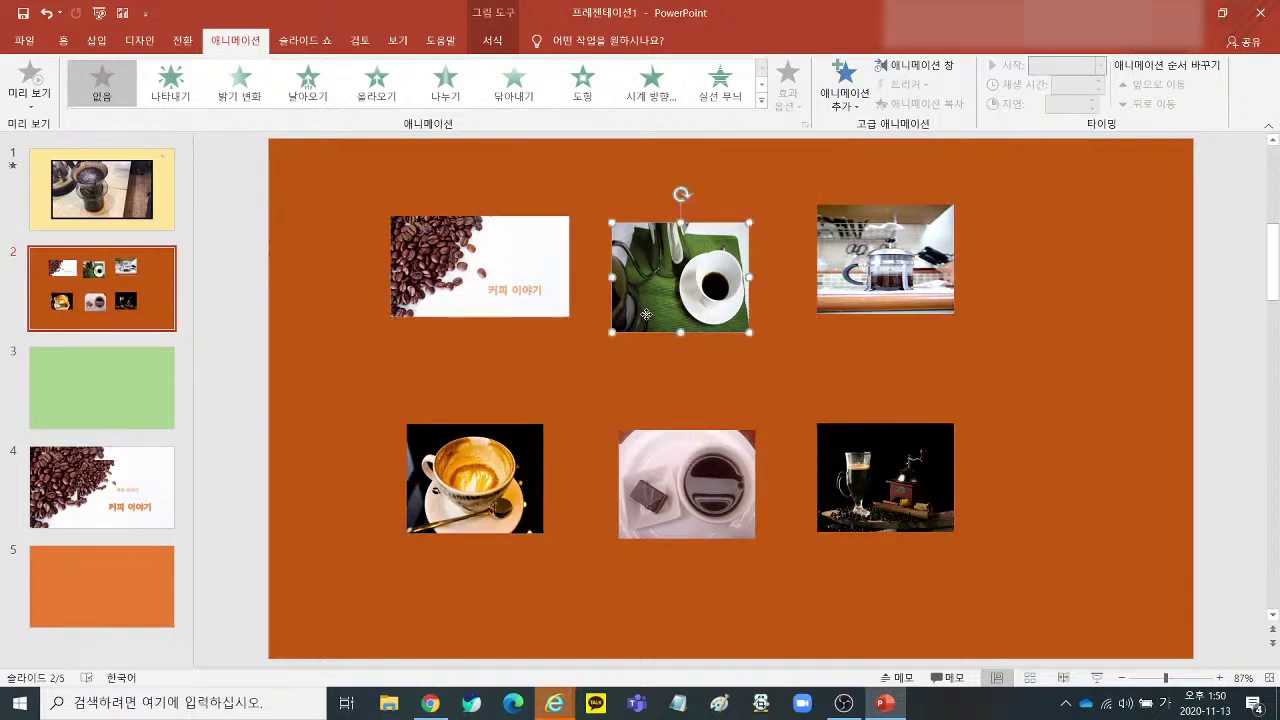
pyautogui.click(835, 276)
pyautogui.click(510, 281)
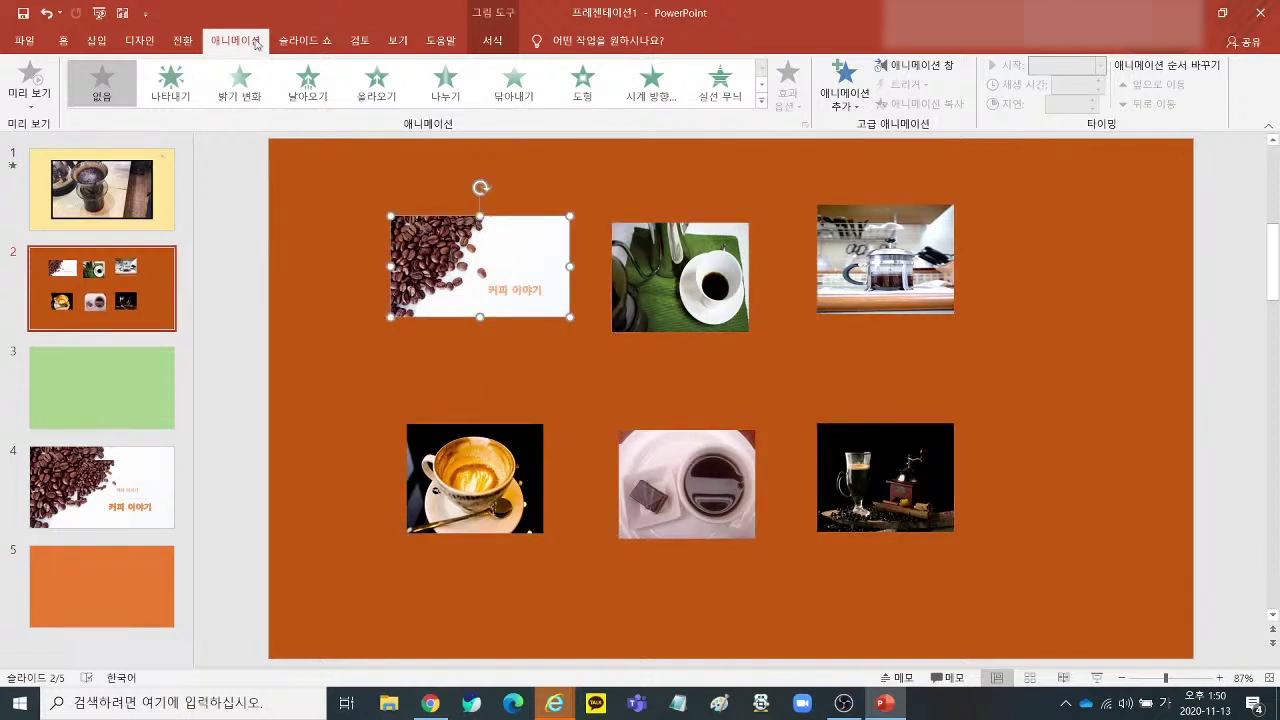
# Browse the full list of additional entrance effects for the coffee bean picture without applying any.
pyautogui.click(760, 102)
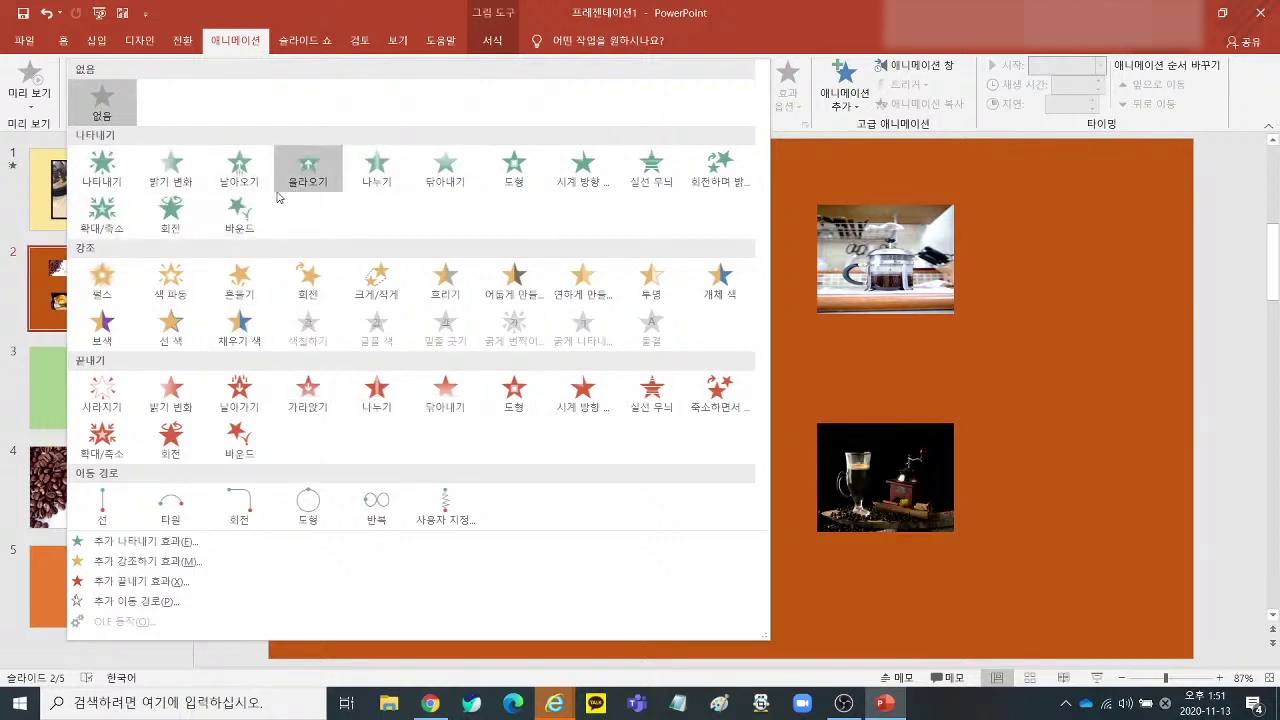
pyautogui.click(150, 542)
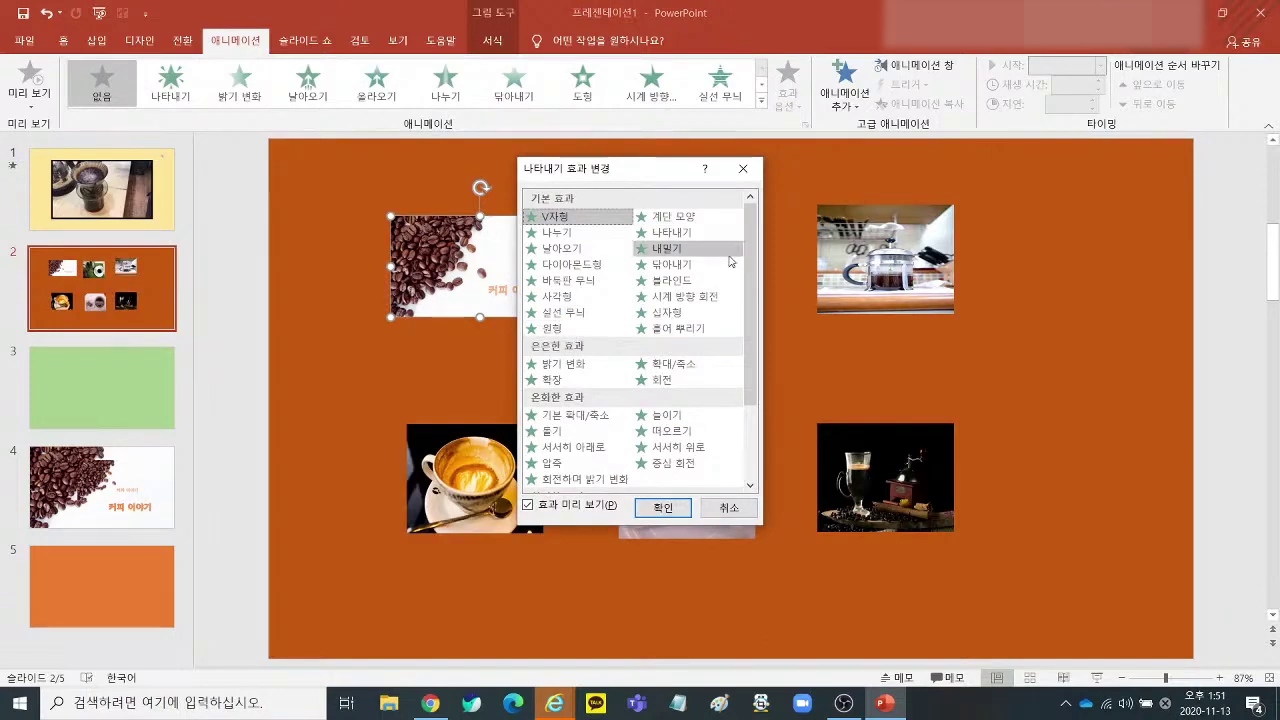
pyautogui.scroll(-2, 756, 354)
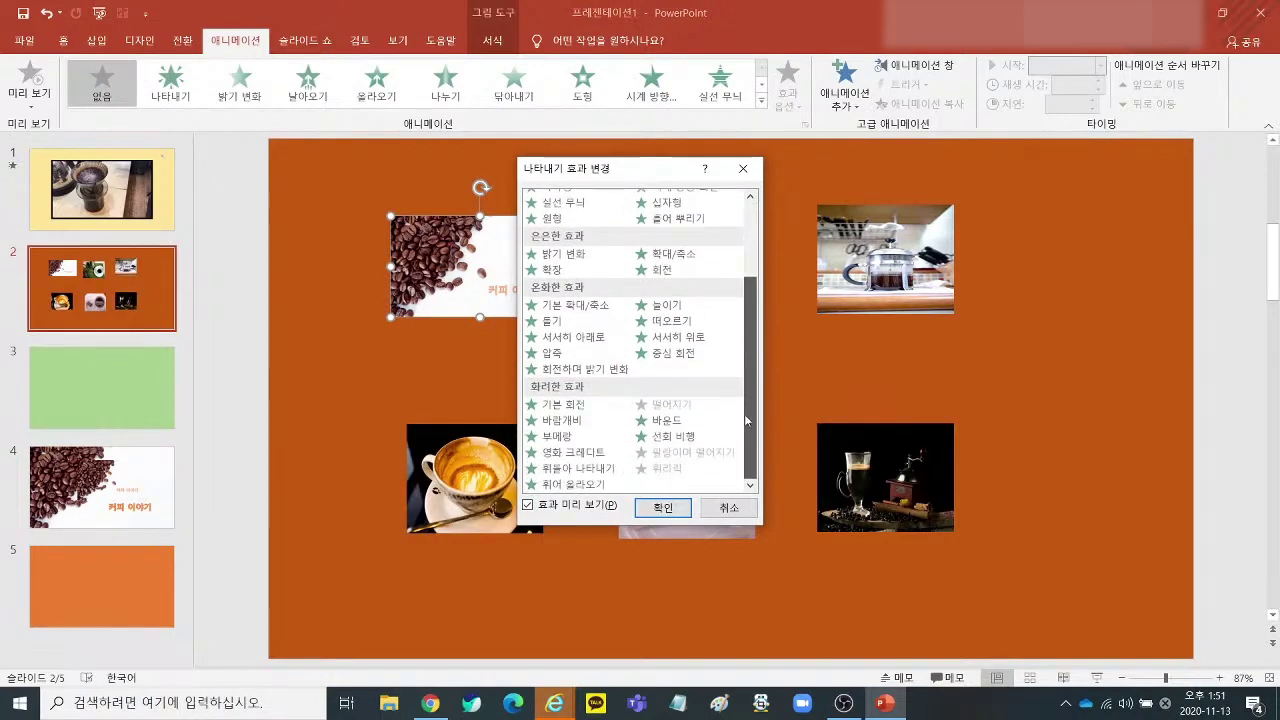
pyautogui.scroll(3, 738, 318)
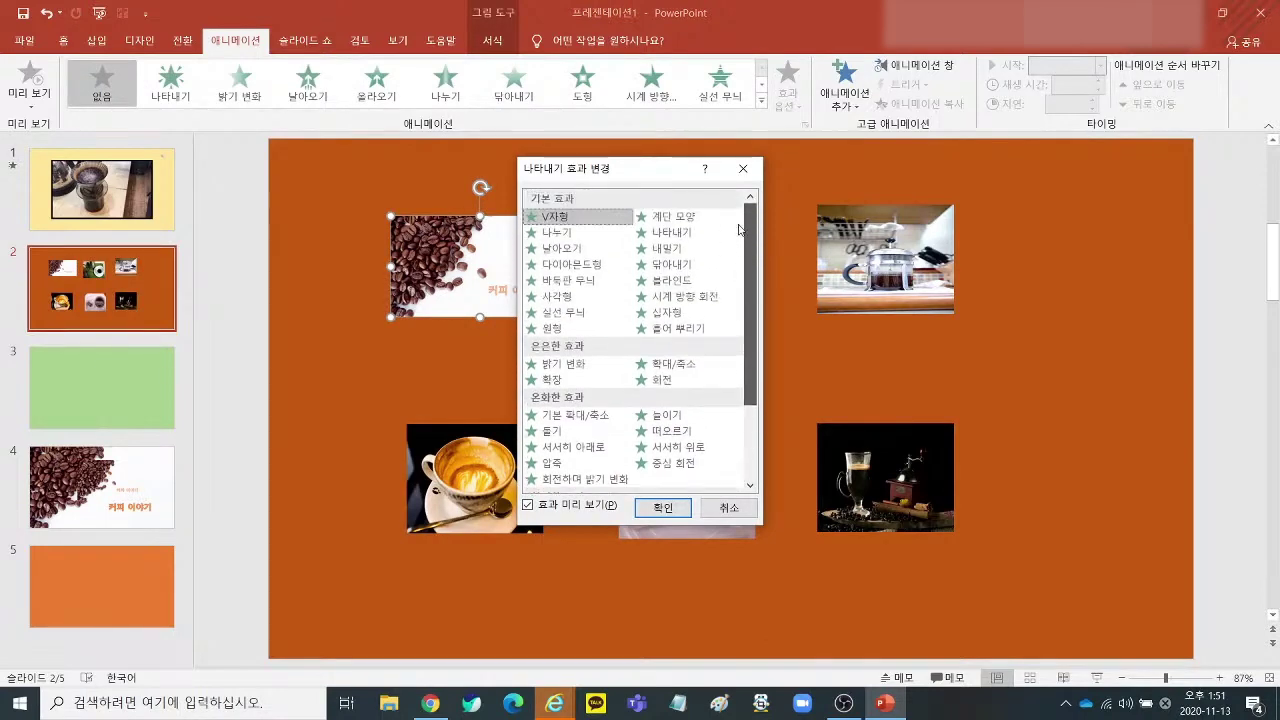
pyautogui.scroll(-2, 740, 252)
pyautogui.click(743, 168)
# Browse the additional emphasis effects for the coffee bean picture without applying any.
pyautogui.click(761, 101)
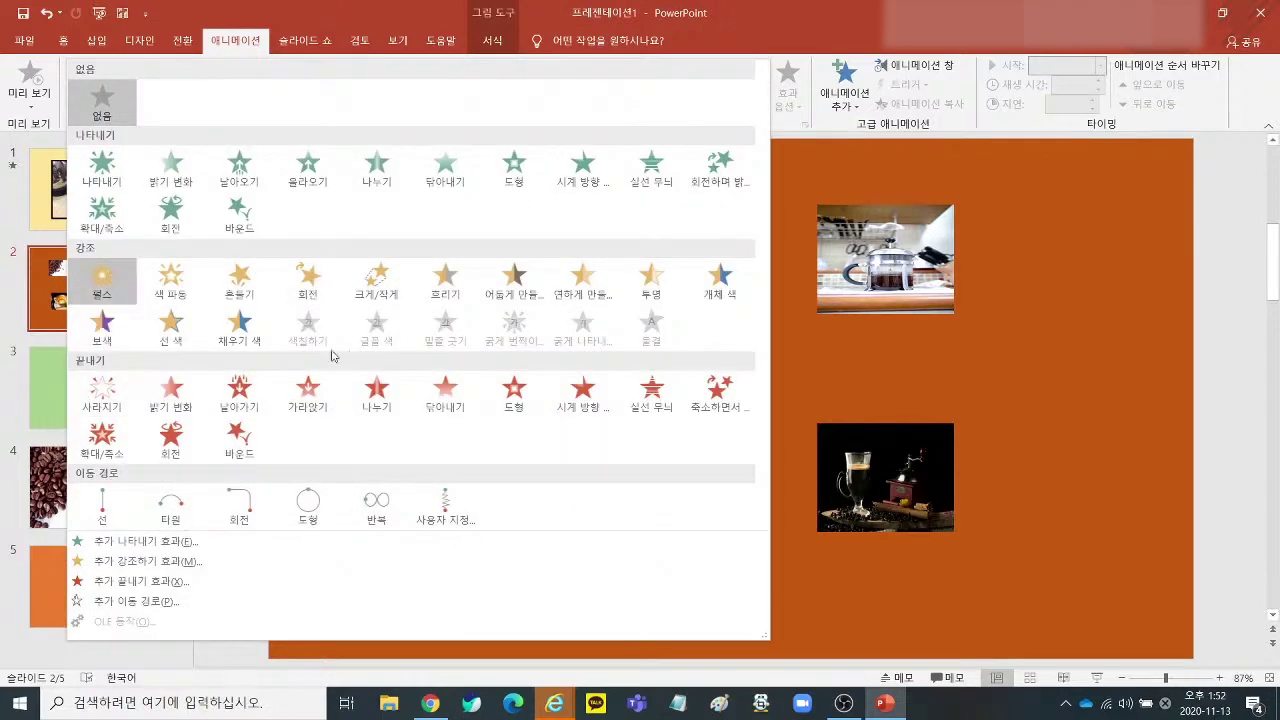
pyautogui.click(137, 570)
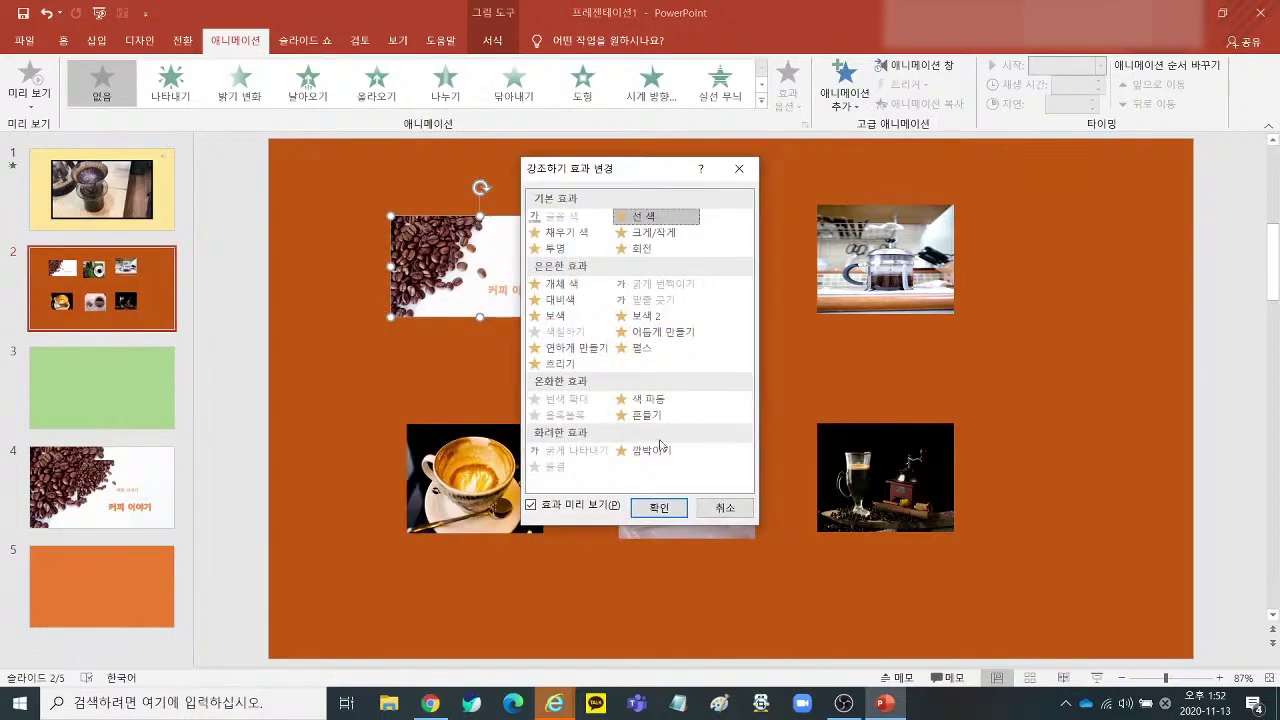
pyautogui.click(724, 506)
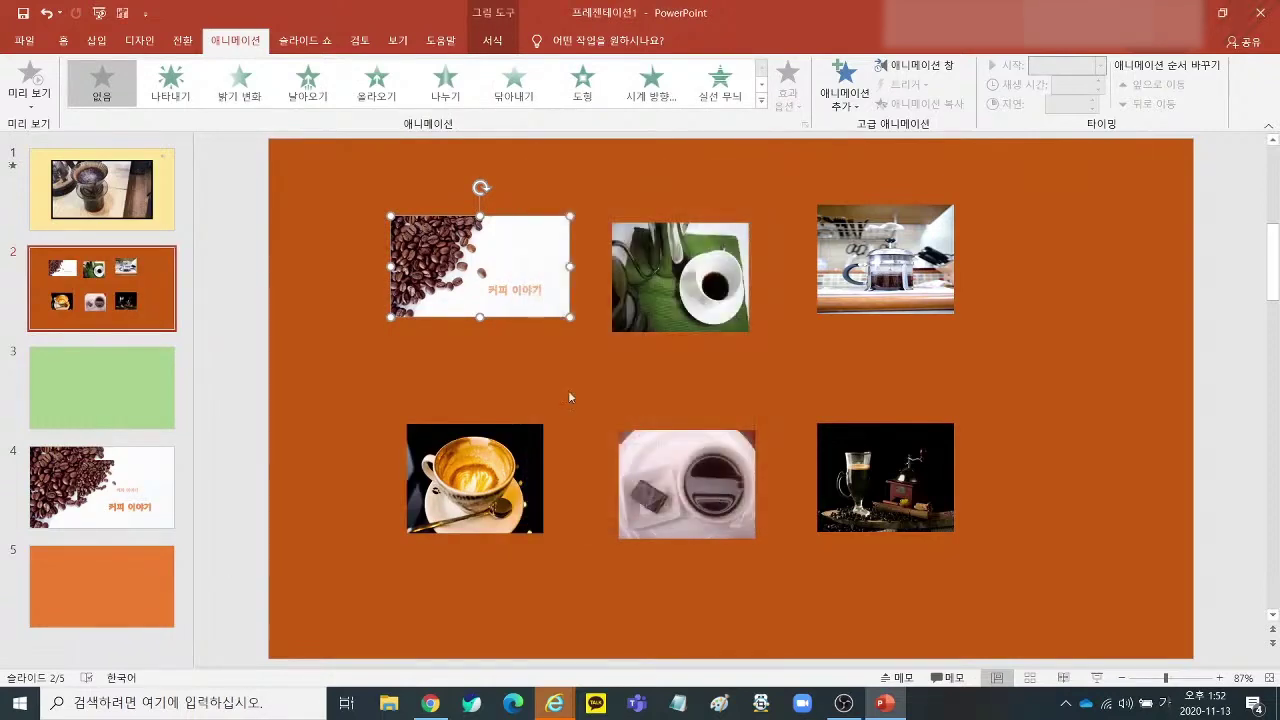
# Examine the additional exit effects and the motion path presets for the coffee bean picture without applying any.
pyautogui.click(761, 101)
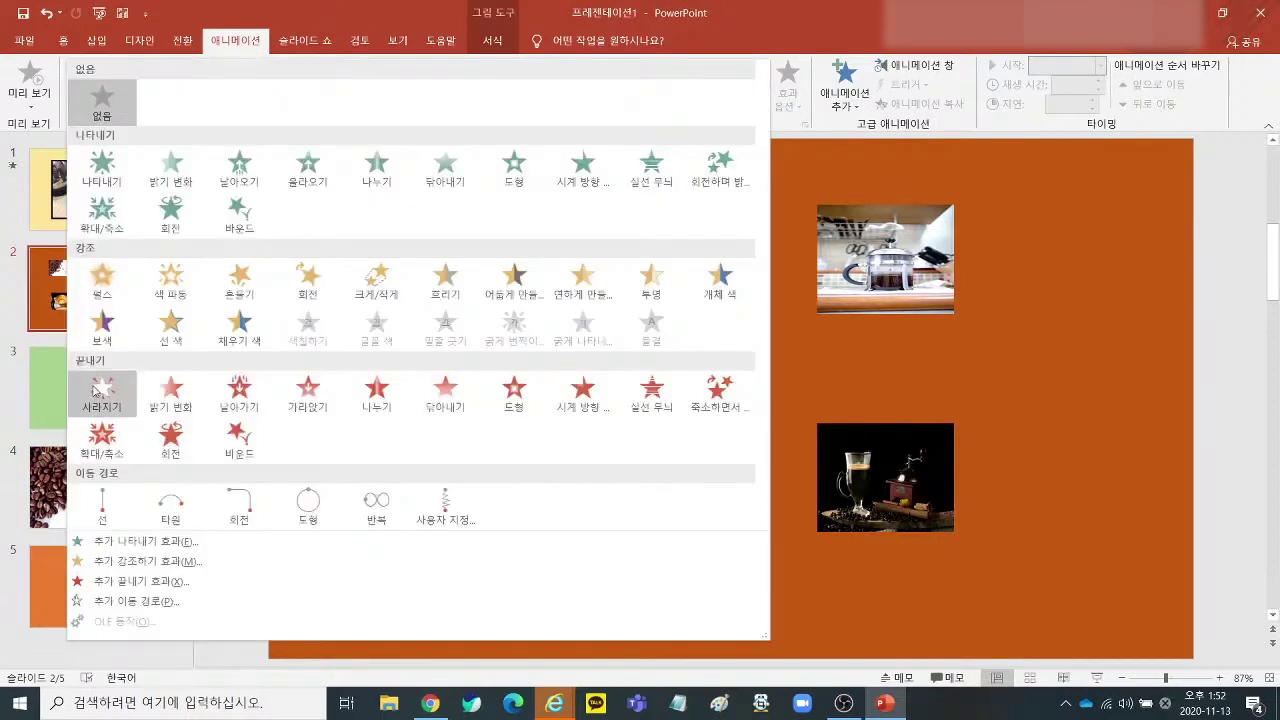
pyautogui.click(141, 584)
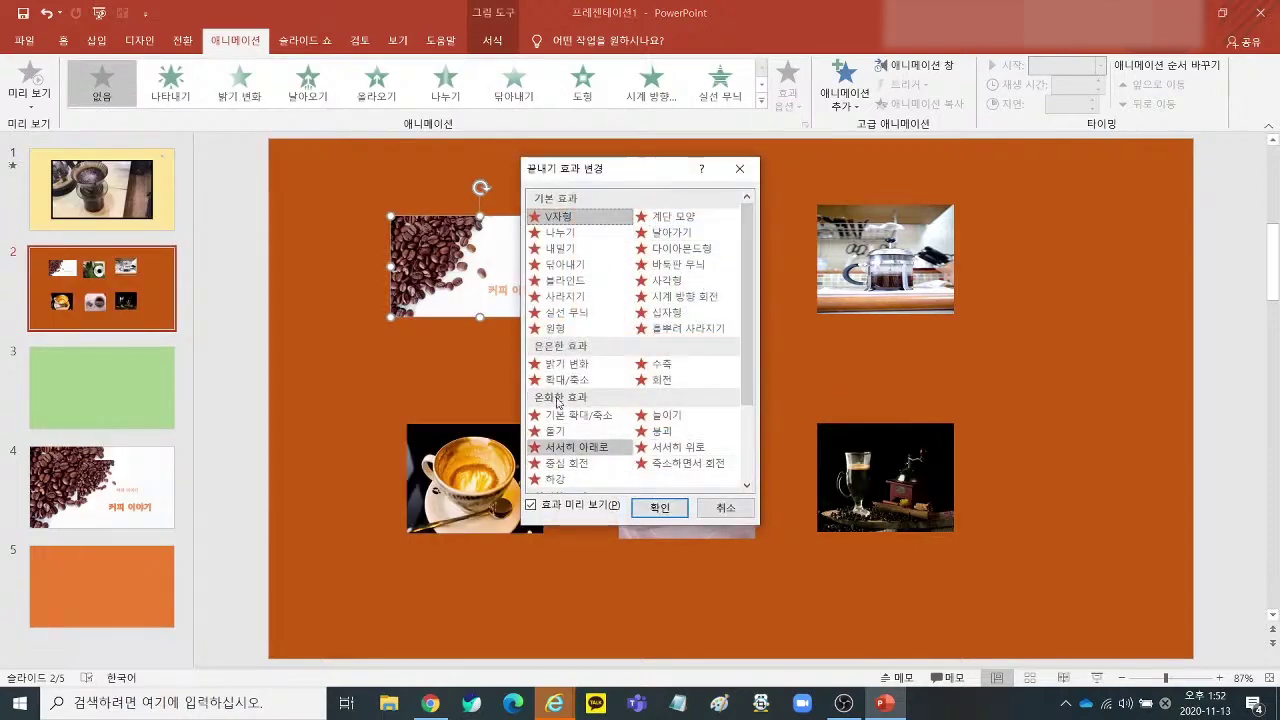
pyautogui.moveTo(747, 380); pyautogui.dragTo(747, 454)
pyautogui.click(726, 508)
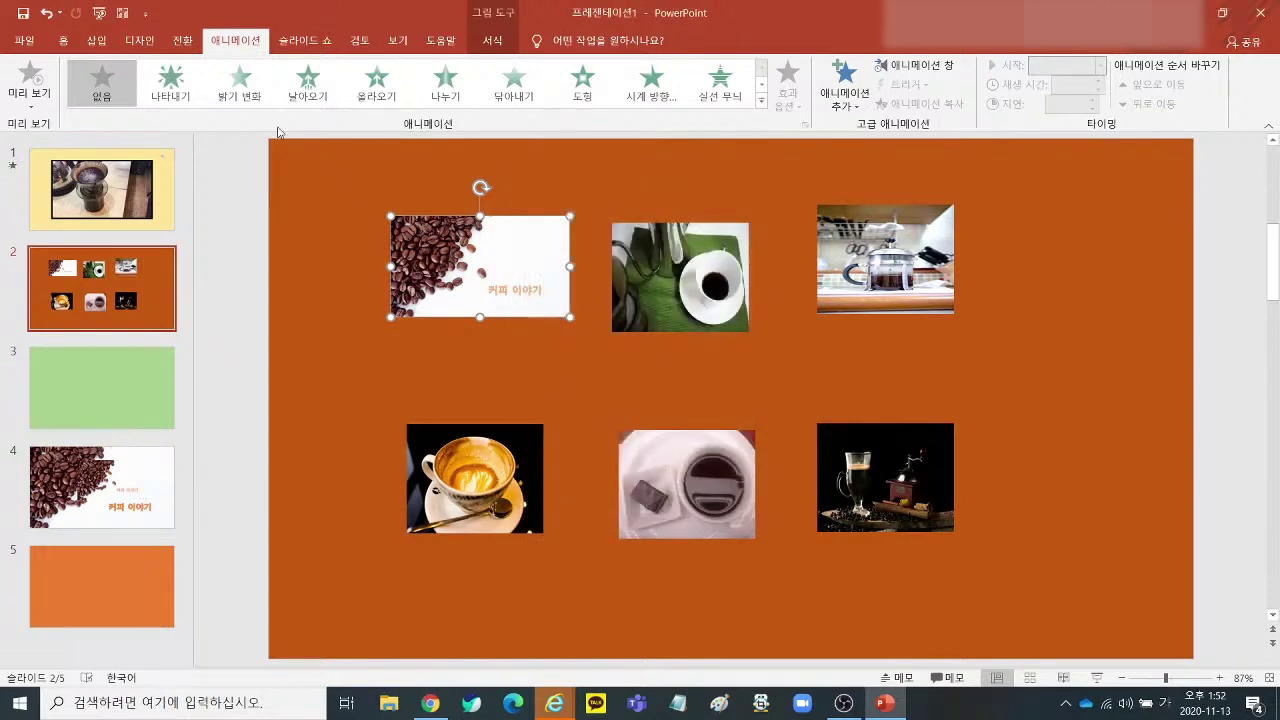
pyautogui.click(761, 101)
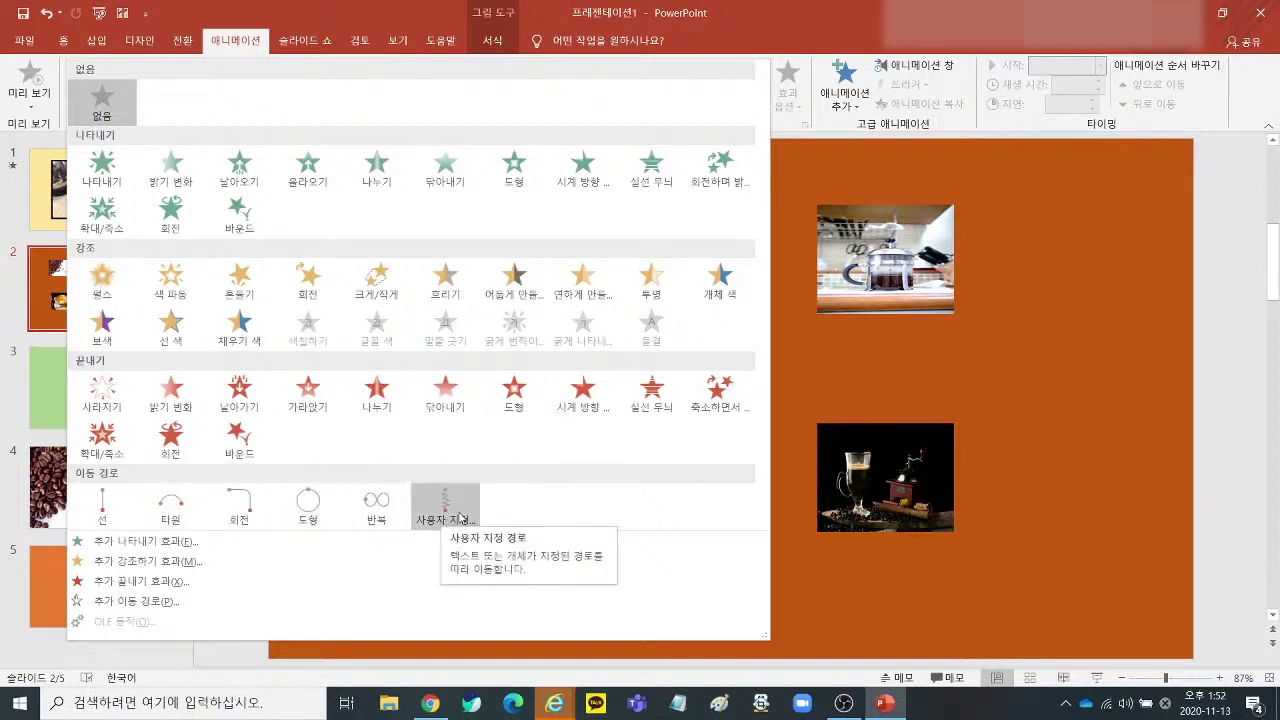
pyautogui.click(800, 570)
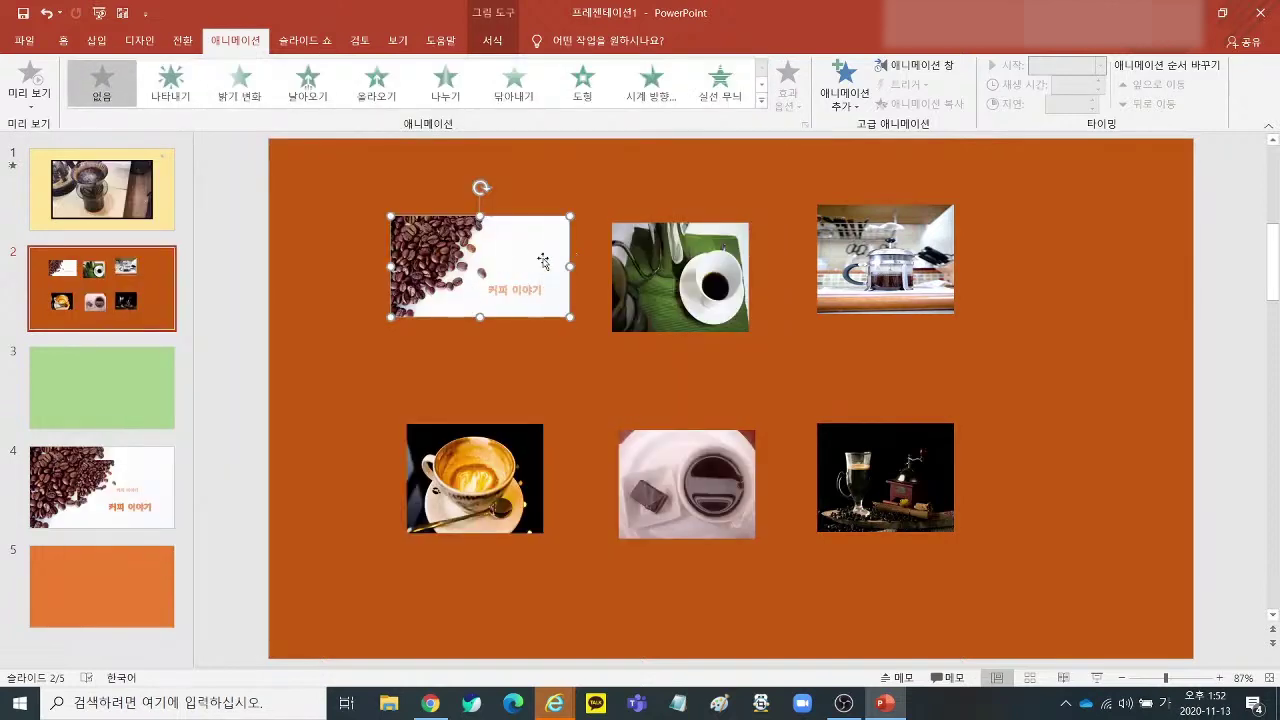
# Apply the Appear (나타내기) entrance animation to the coffee bean picture on slide 2 and replace it with Float In (올라오기).
pyautogui.click(761, 101)
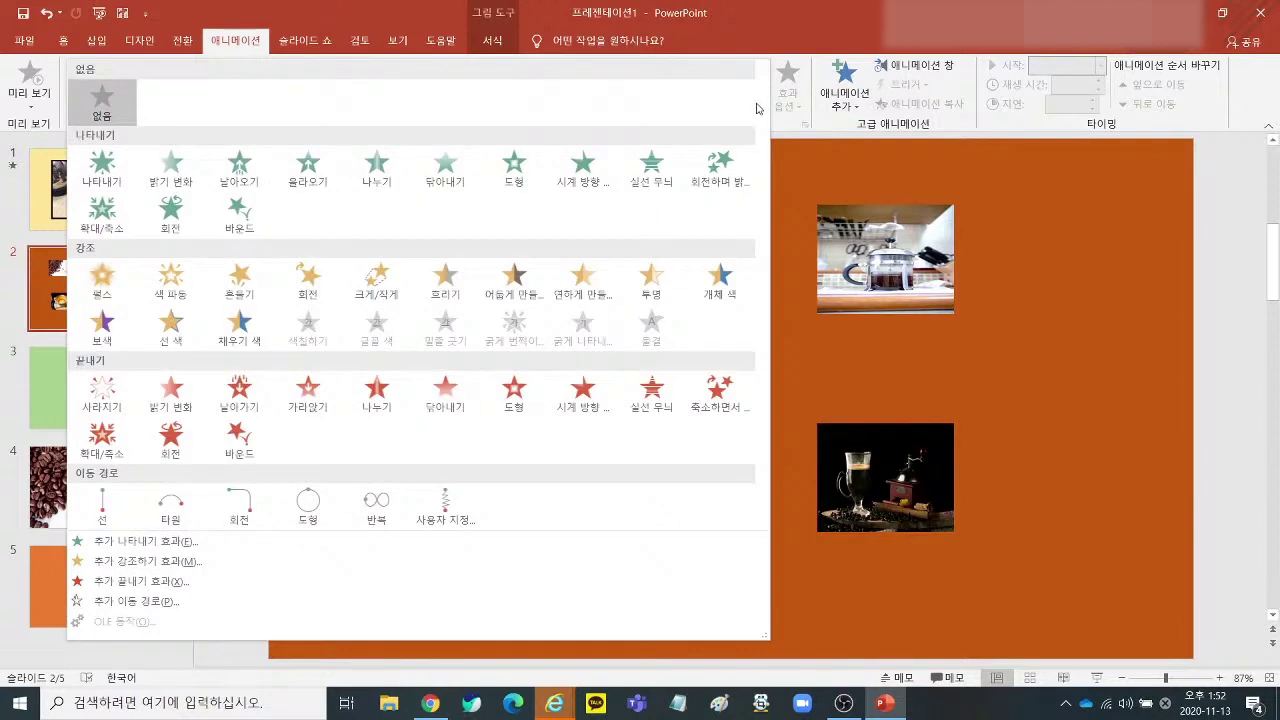
pyautogui.click(102, 170)
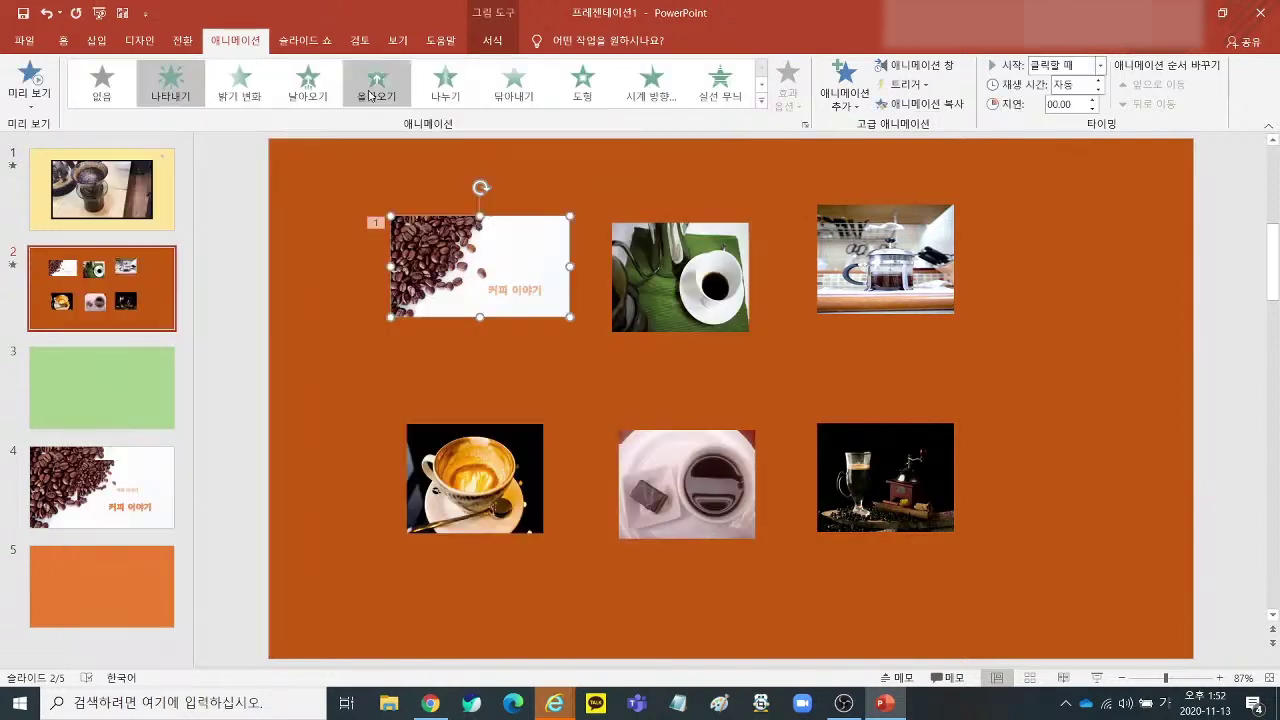
pyautogui.click(369, 95)
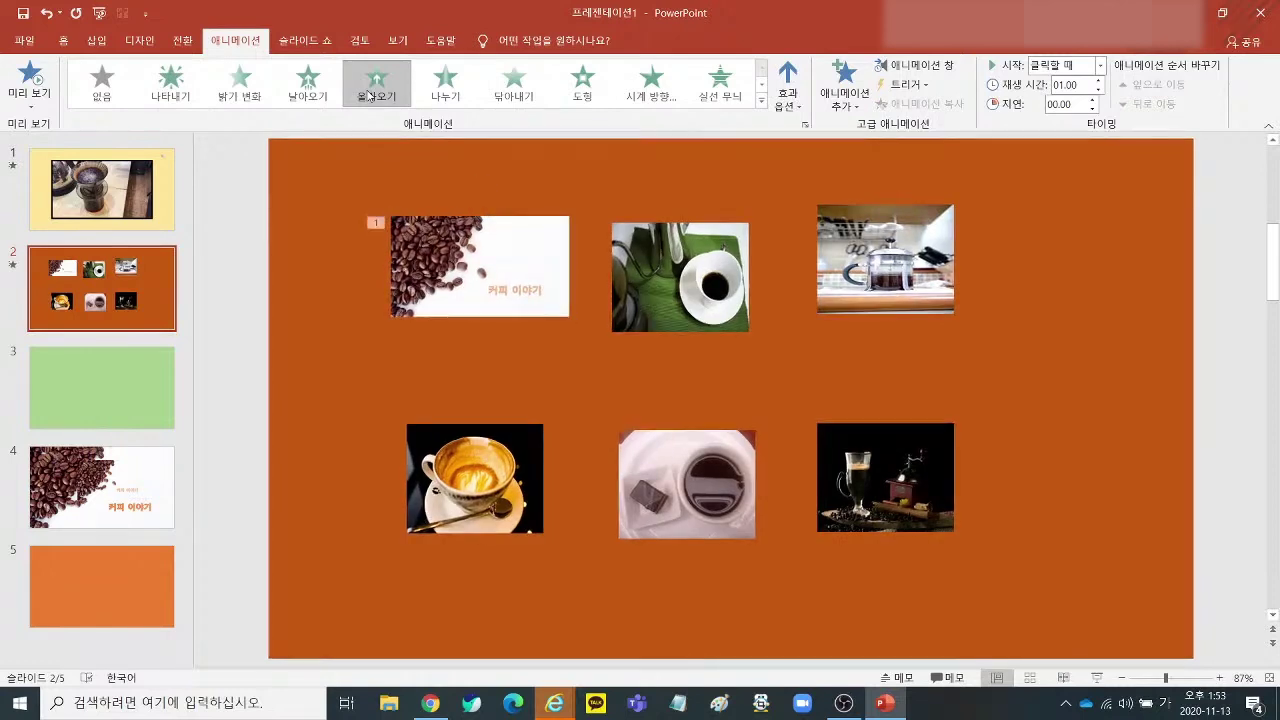
pyautogui.click(369, 95)
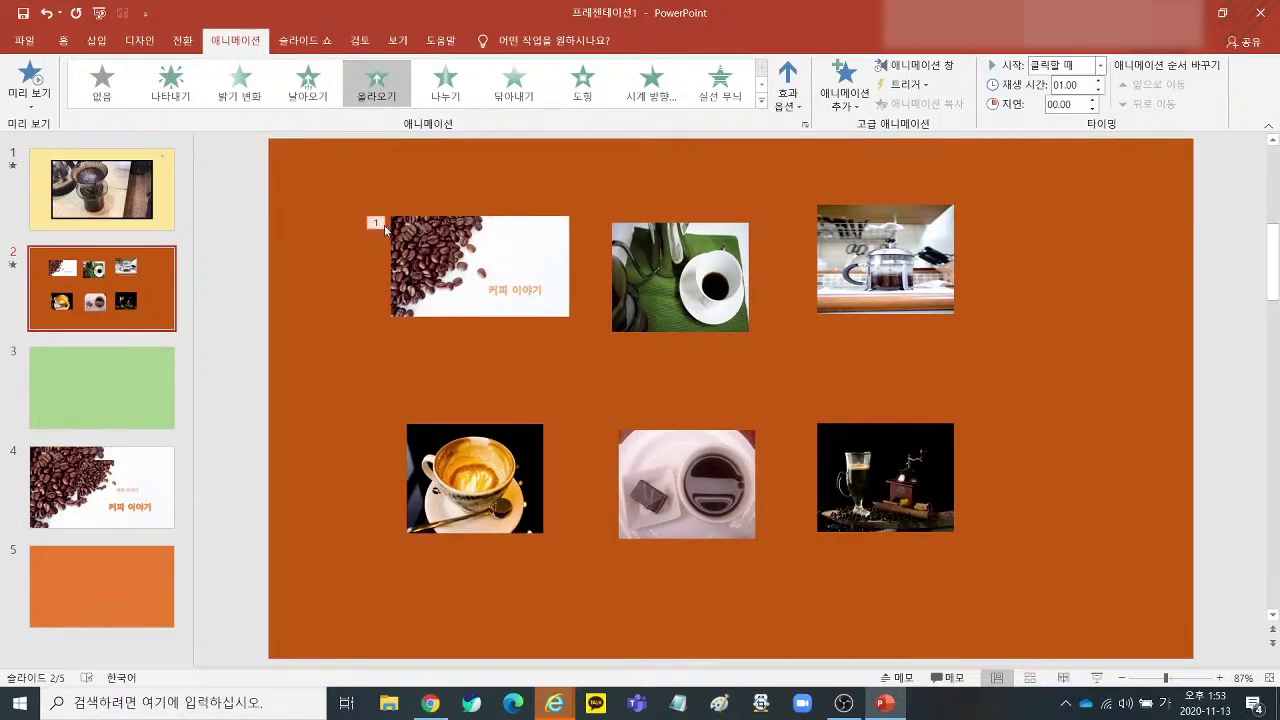
# Set the direction of the coffee bean picture's Float In animation to Float Down (서서히 아래로).
pyautogui.click(787, 100)
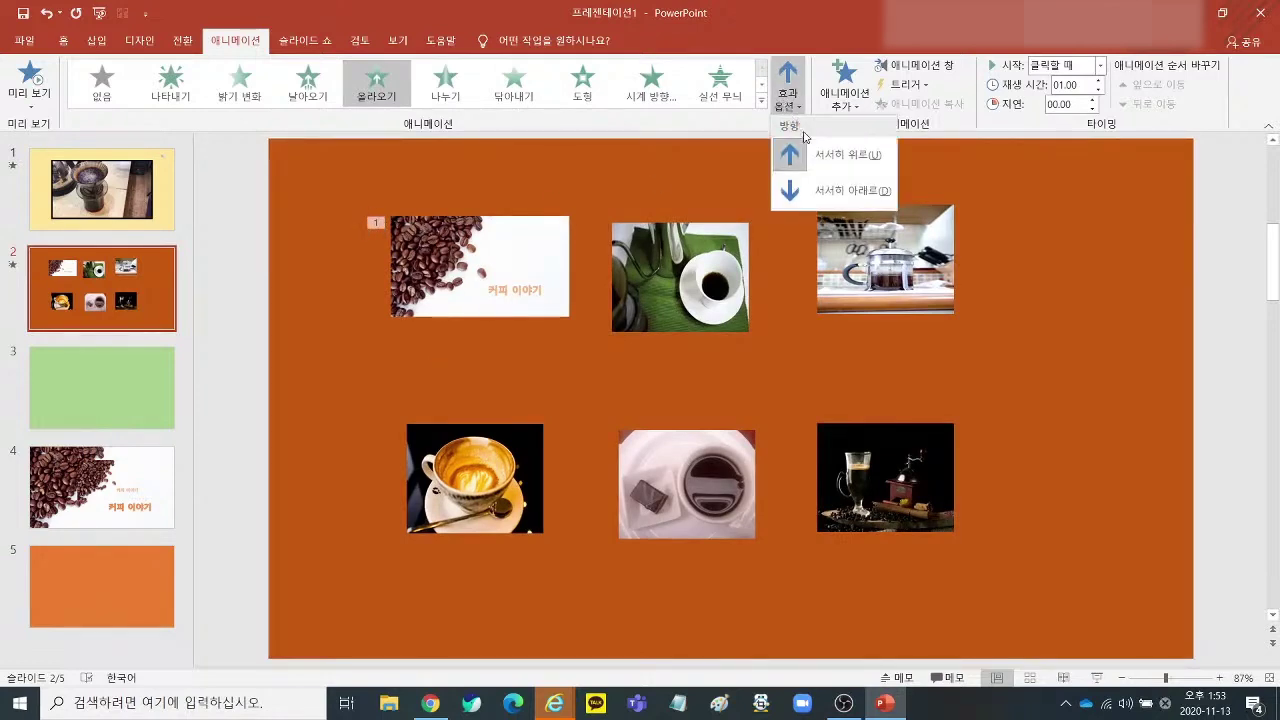
pyautogui.click(826, 190)
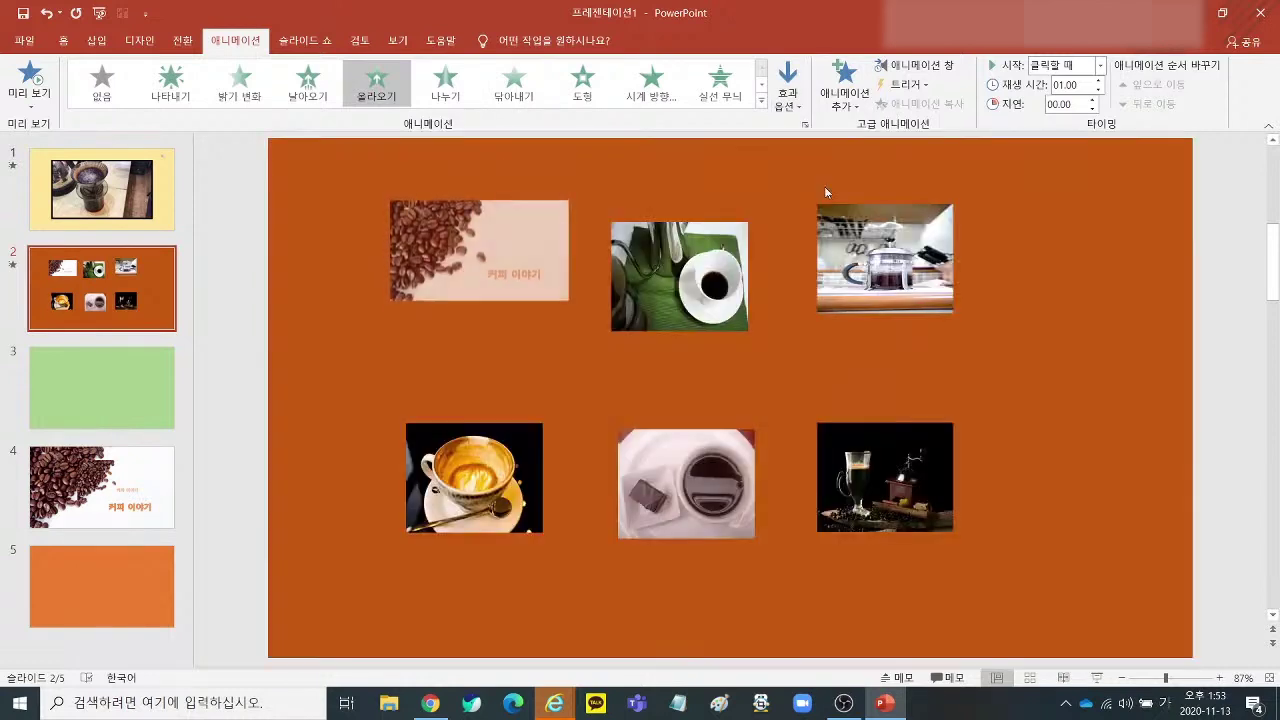
# Change the direction of the coffee bean picture's Float In animation to Float Up (서서히 위로).
pyautogui.click(787, 100)
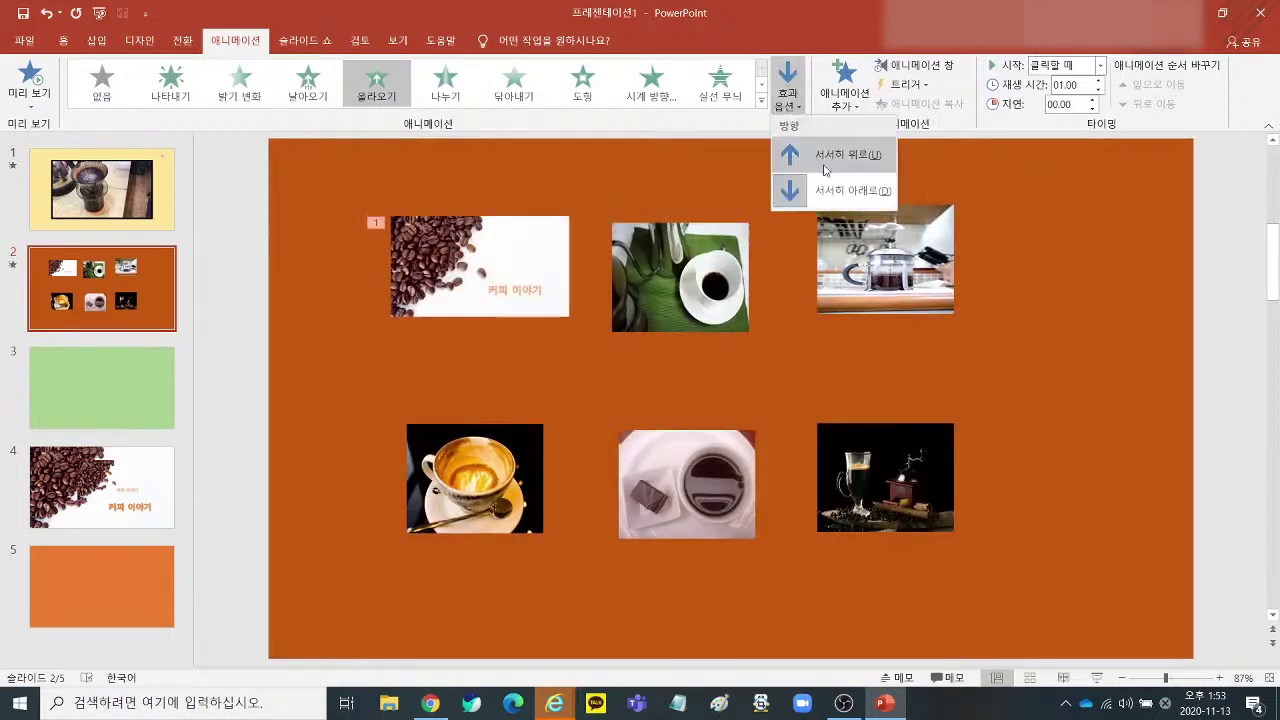
pyautogui.click(828, 155)
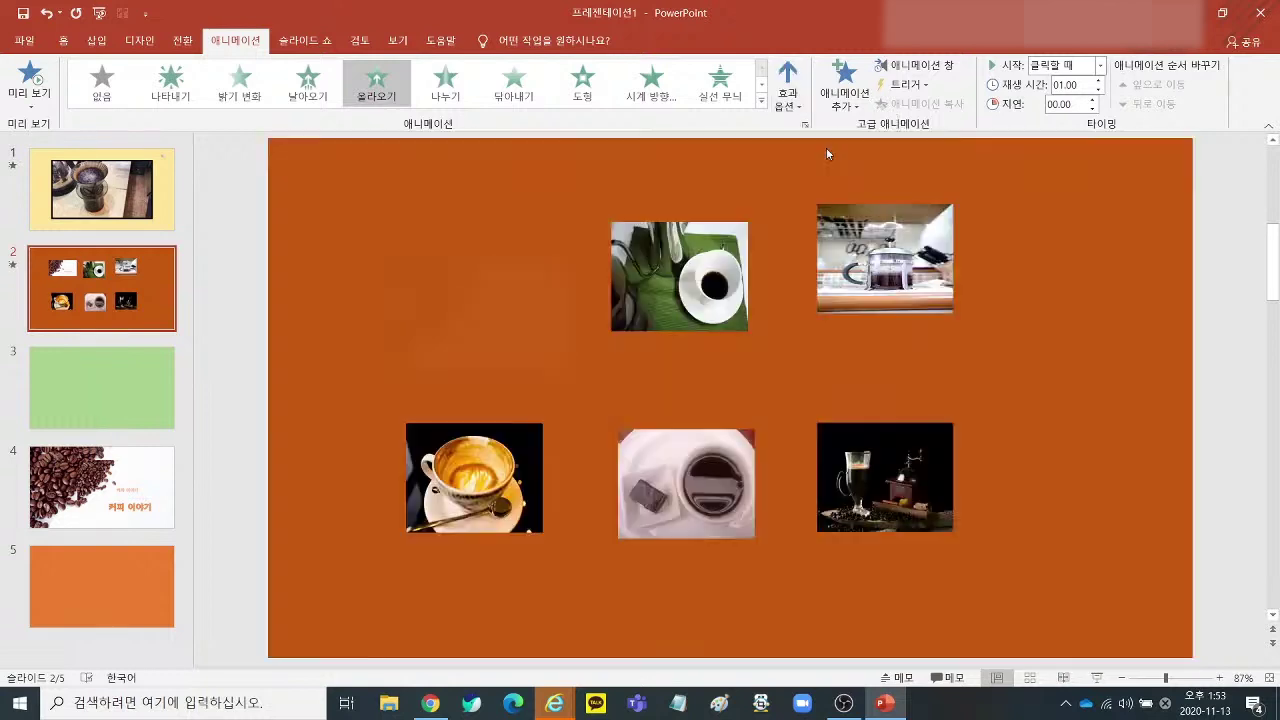
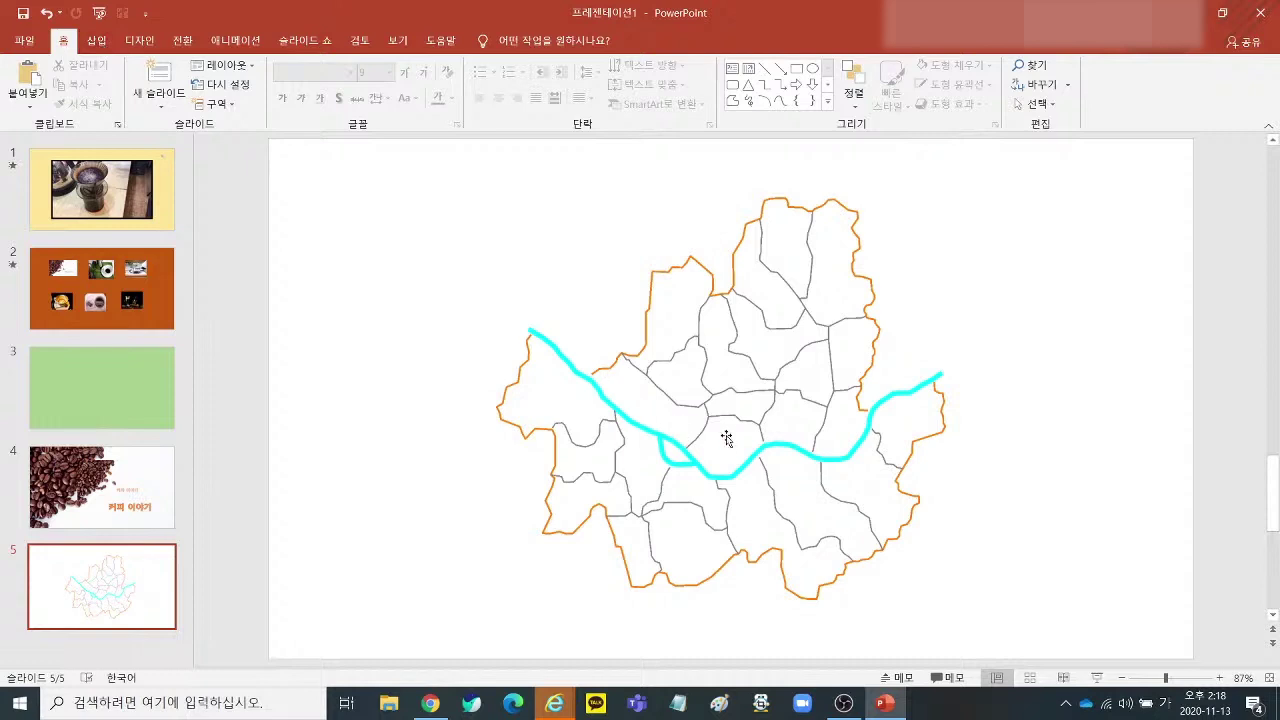
# Shift the map on slide 5 slightly to the right and draw a circle about 0.6 cm across in the district just north of the river.
pyautogui.moveTo(728, 435); pyautogui.dragTo(738, 438)
pyautogui.click(973, 441)
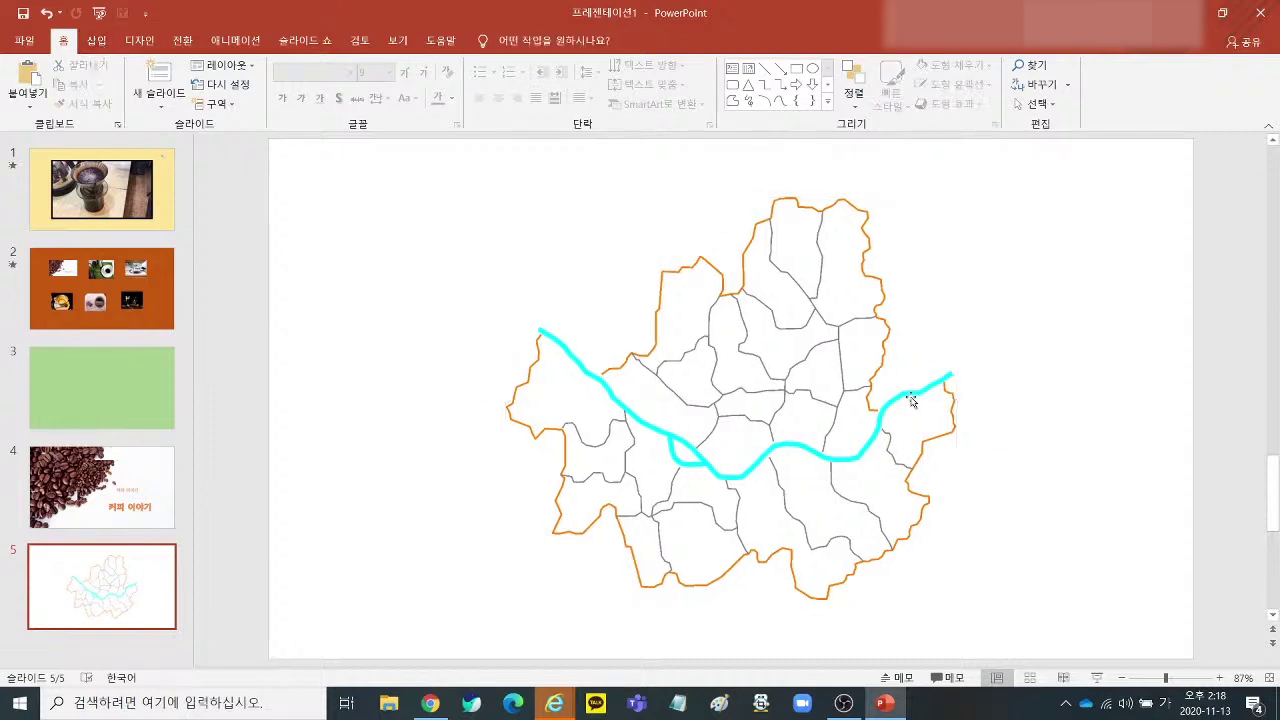
pyautogui.click(106, 43)
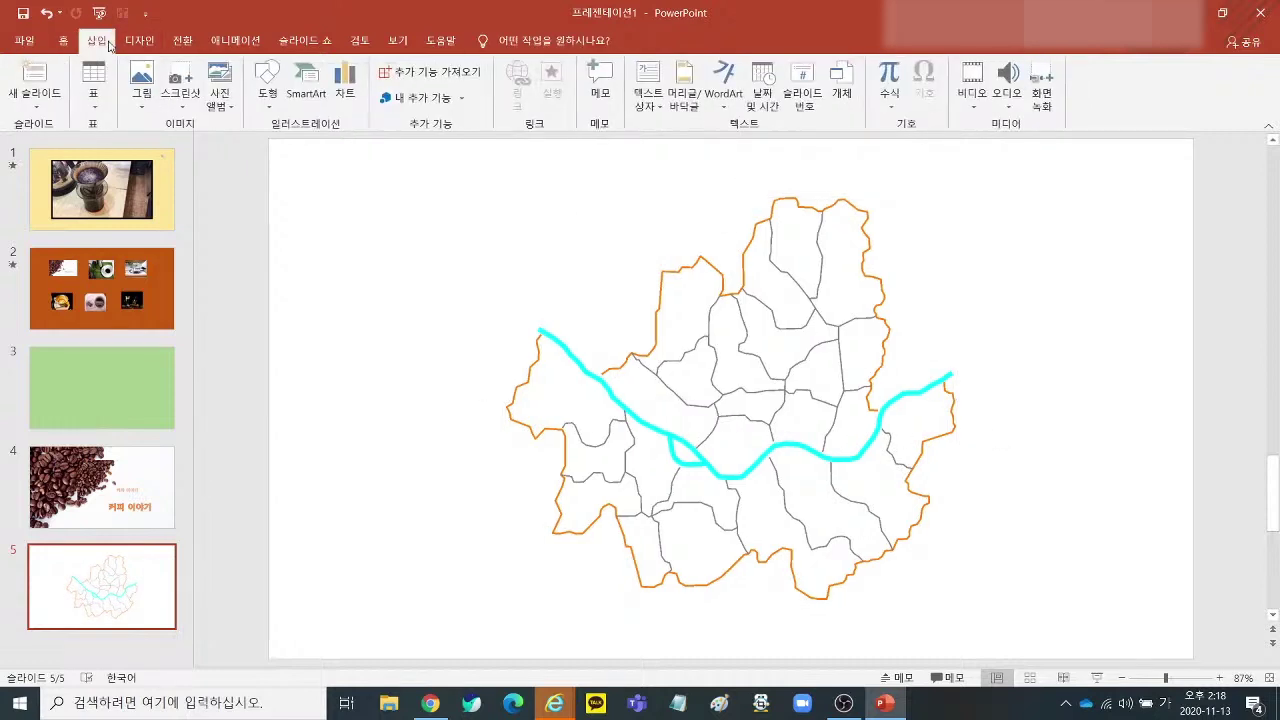
pyautogui.click(267, 85)
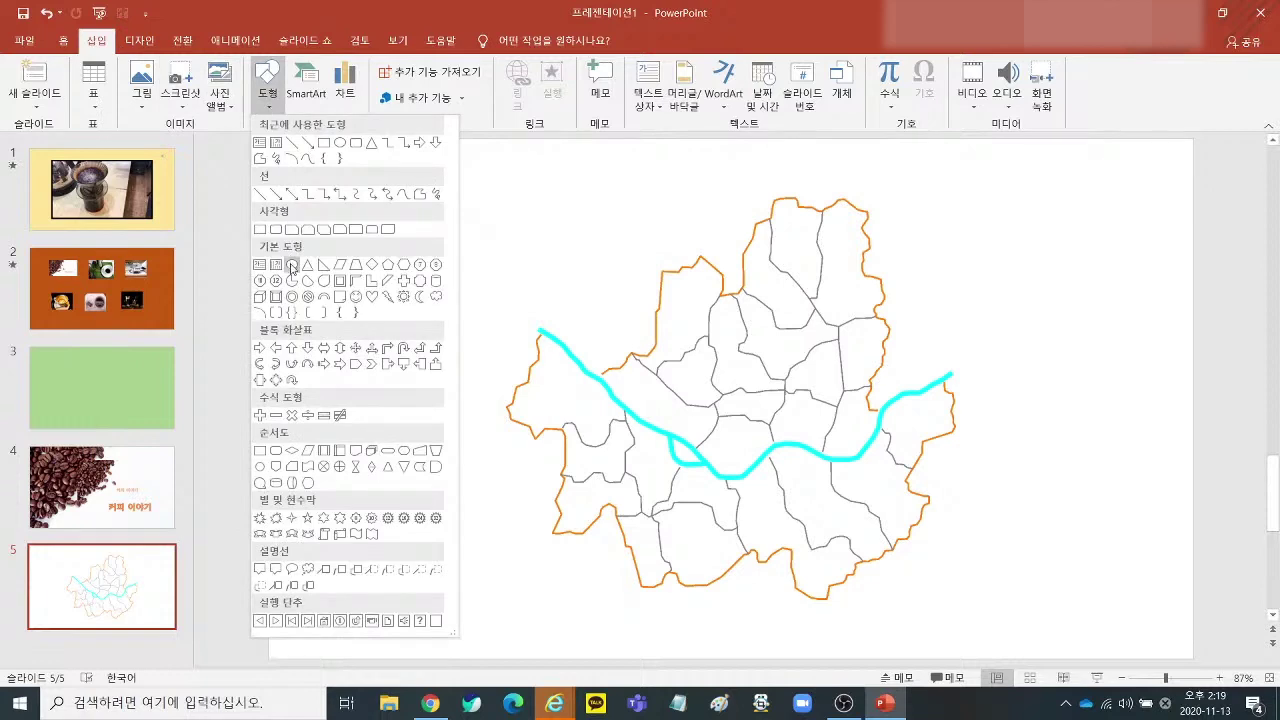
pyautogui.click(291, 265)
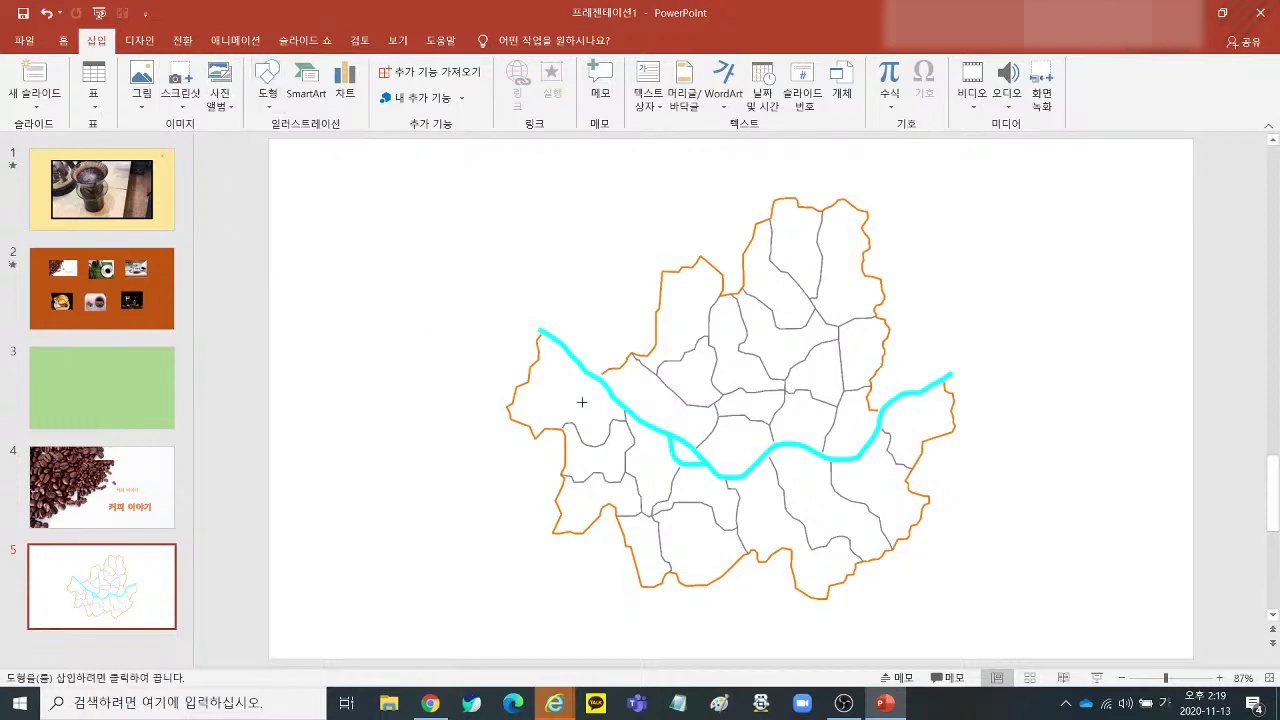
pyautogui.moveTo(731, 427); pyautogui.dragTo(746, 442)
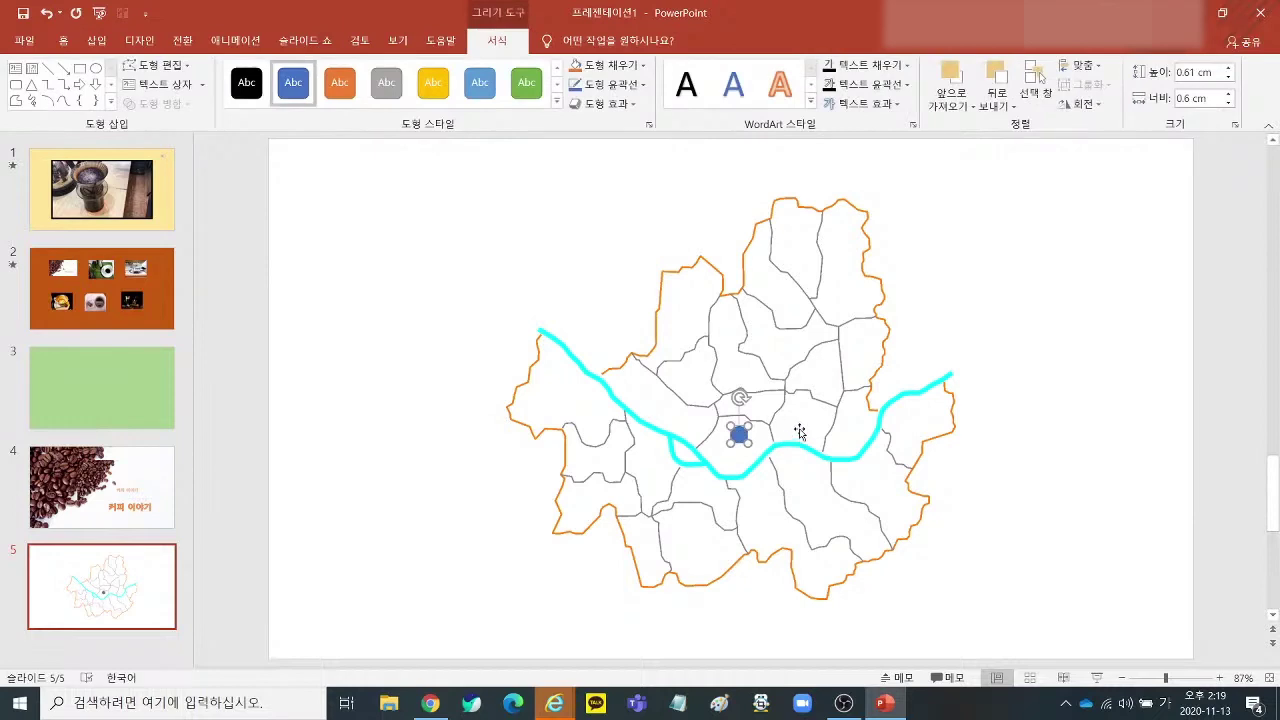
pyautogui.moveTo(740, 437); pyautogui.dragTo(741, 435)
# Fill the circle on the map with standard red and remove its outline.
pyautogui.click(642, 67)
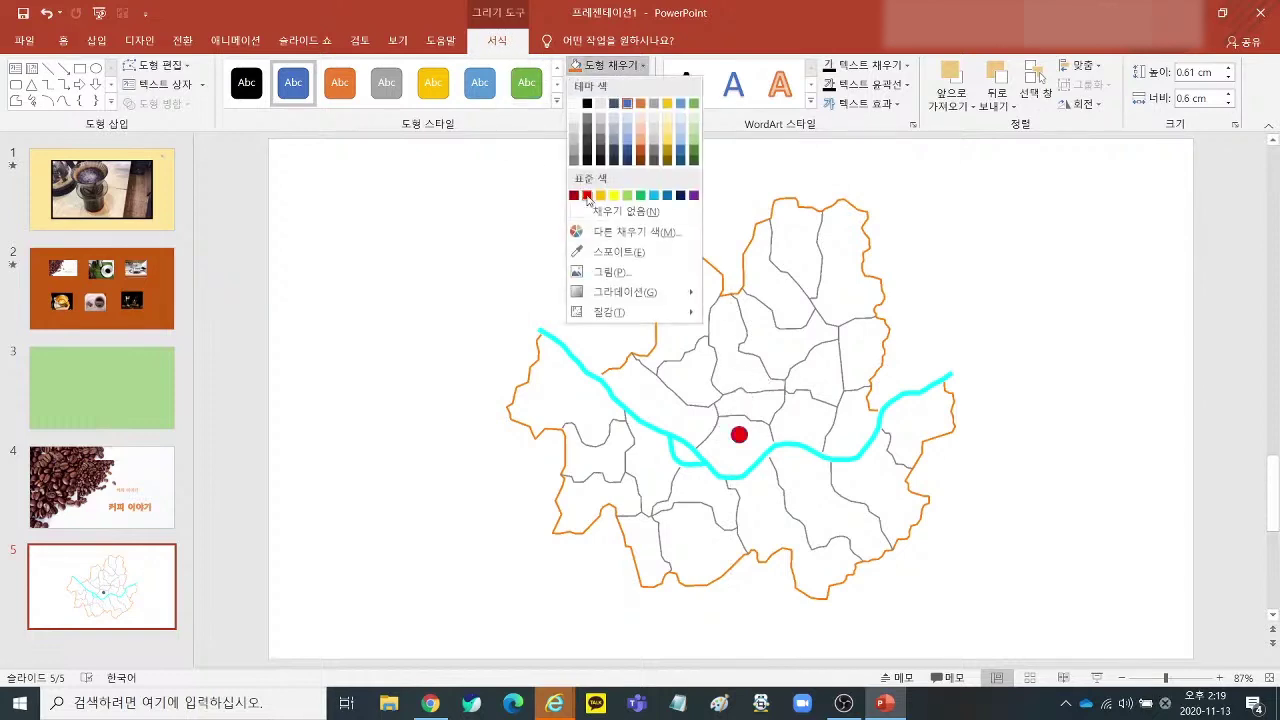
pyautogui.click(587, 196)
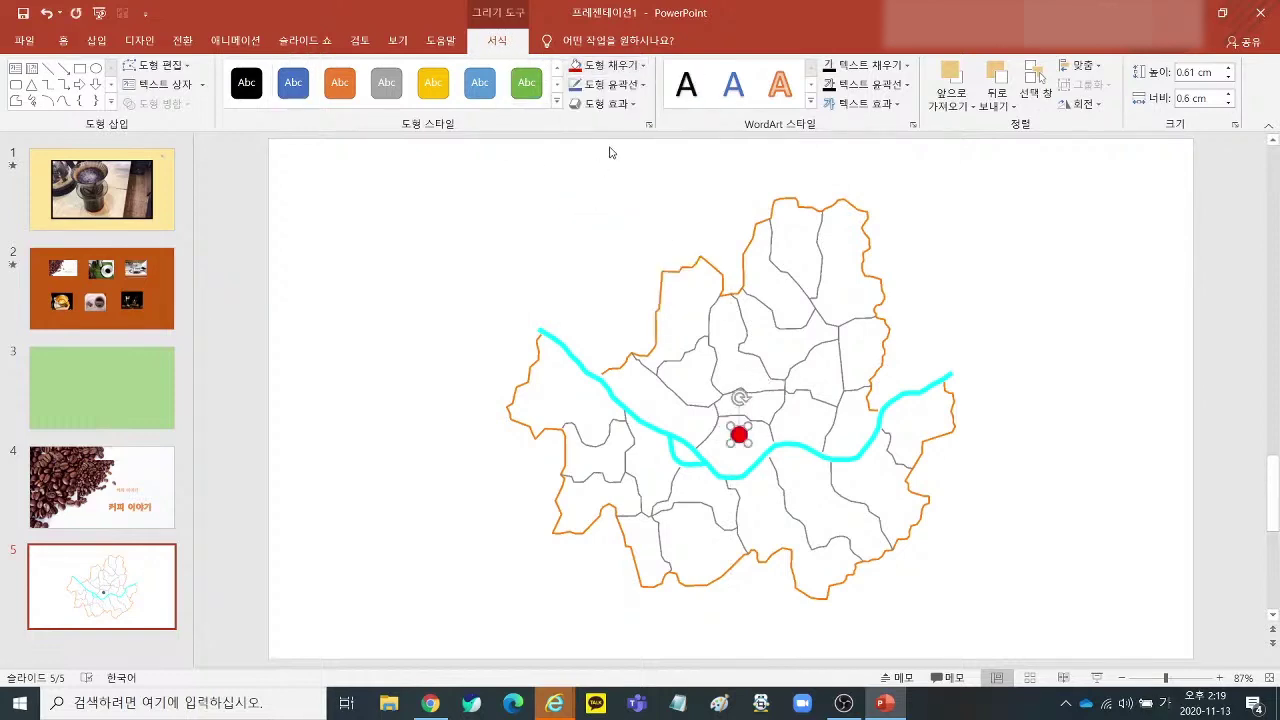
pyautogui.click(640, 87)
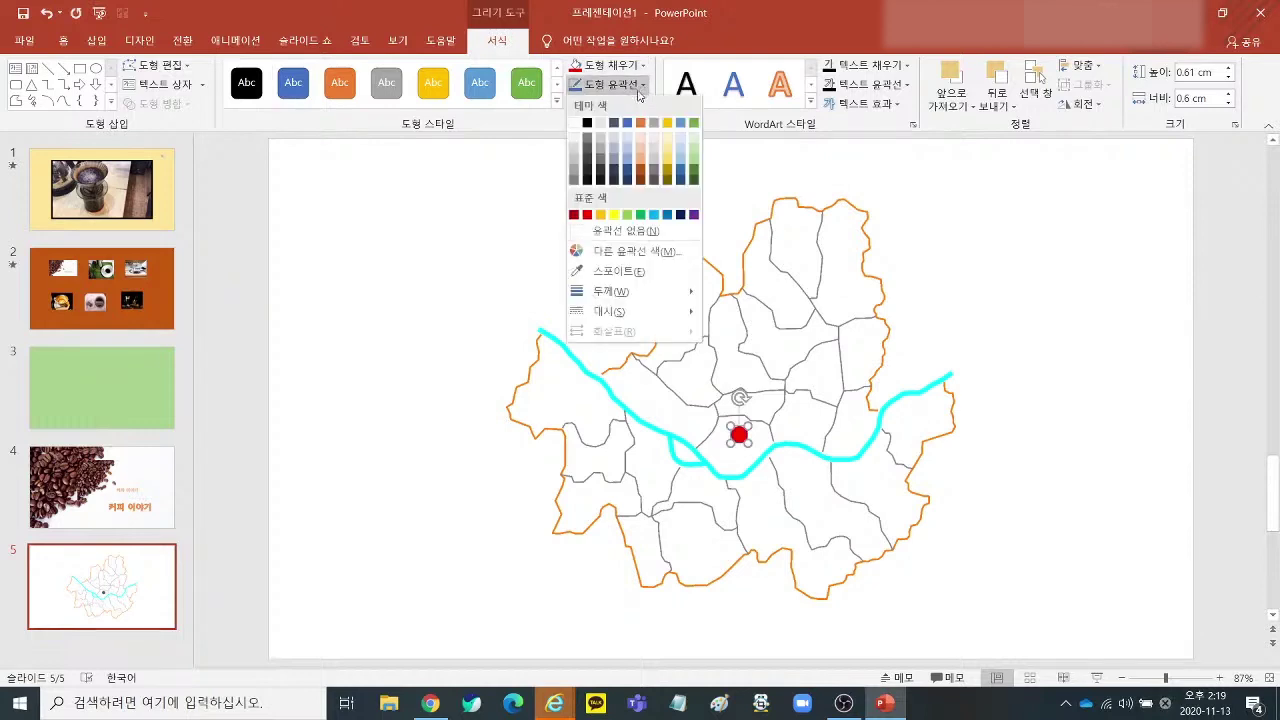
pyautogui.click(627, 232)
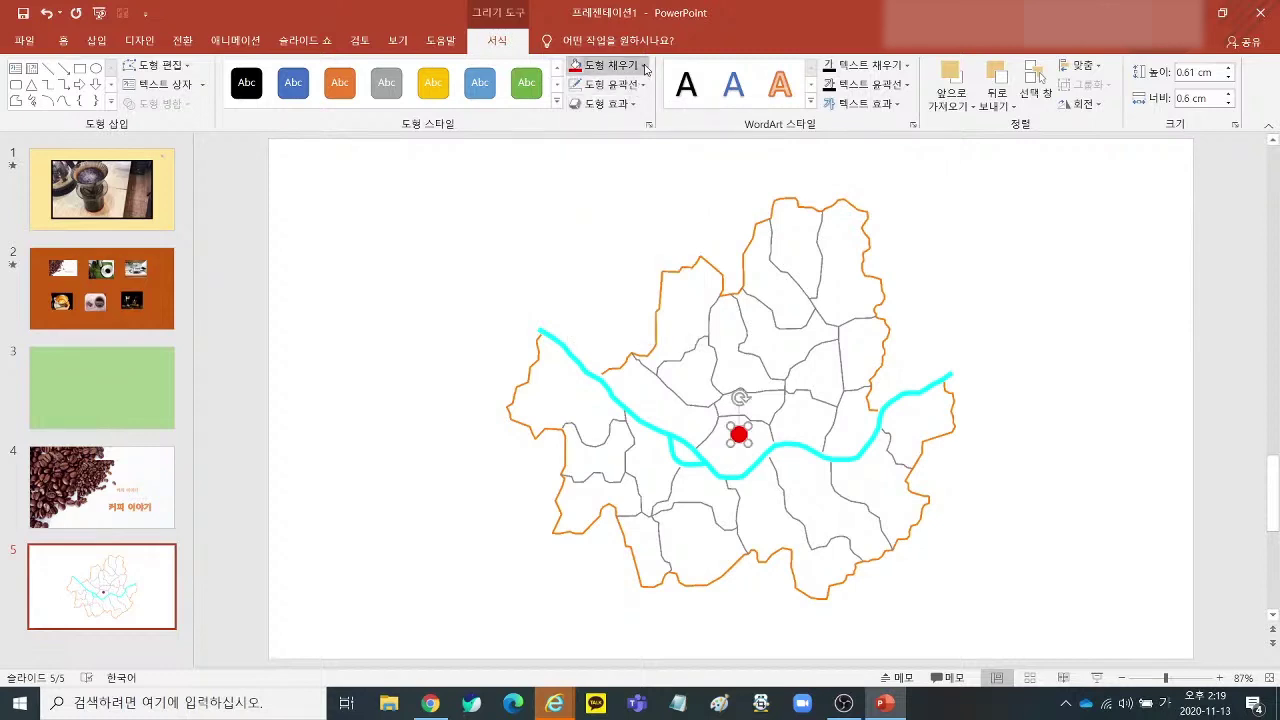
pyautogui.click(643, 66)
pyautogui.click(588, 196)
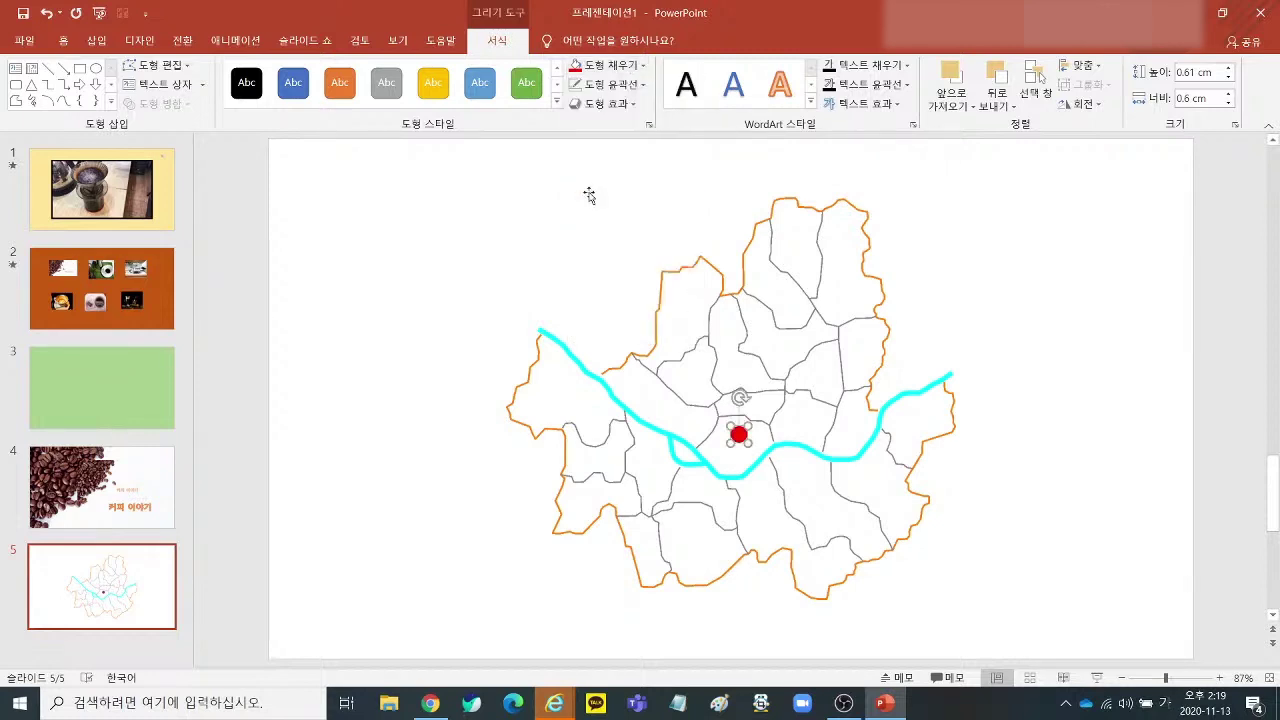
pyautogui.click(643, 66)
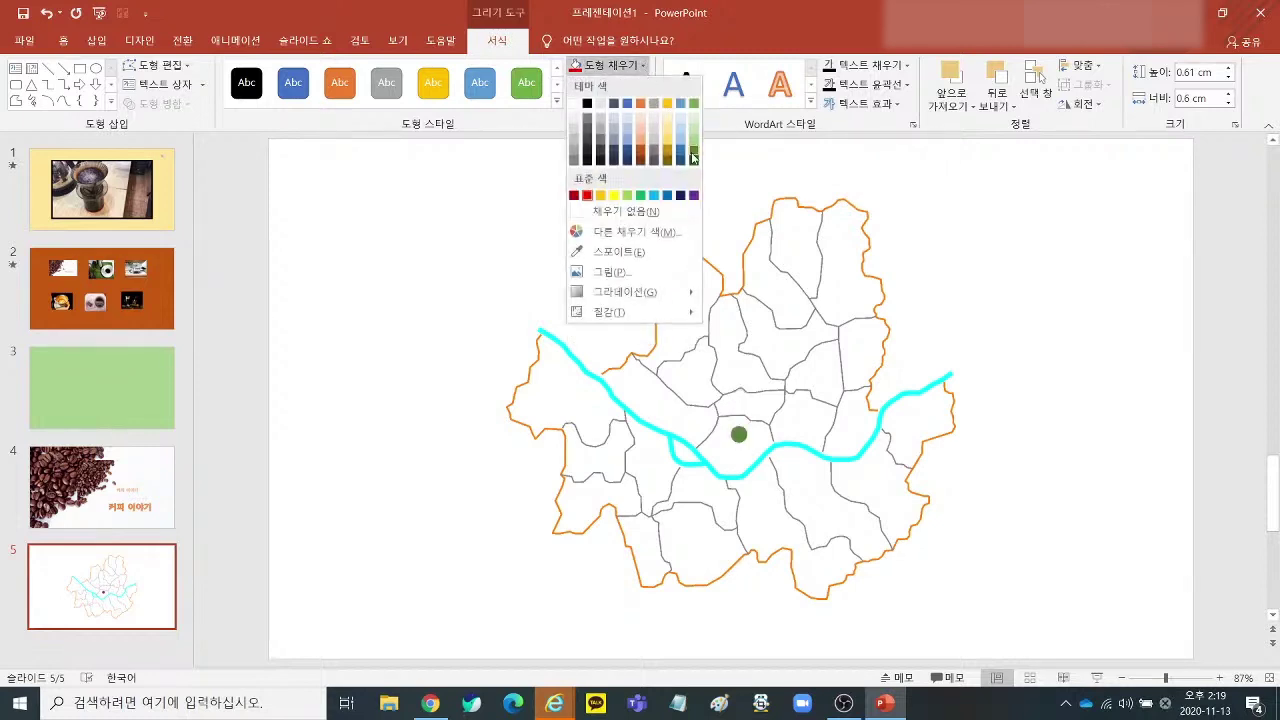
pyautogui.click(587, 196)
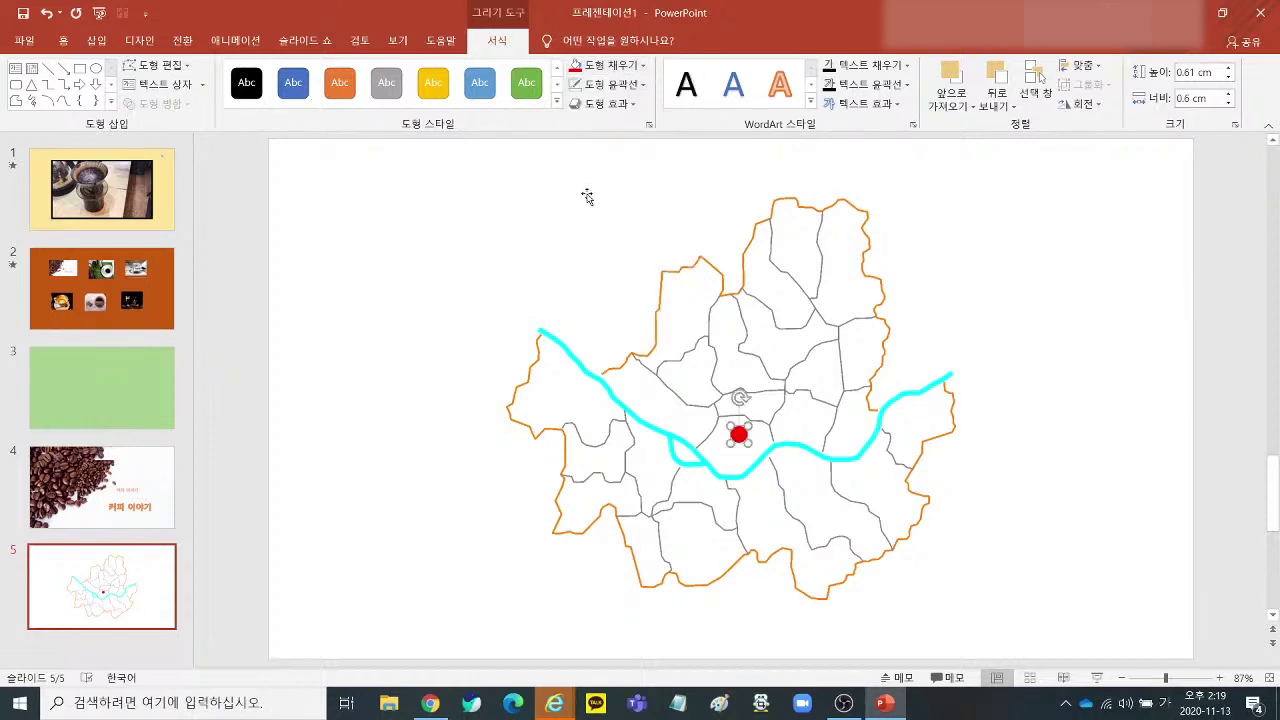
pyautogui.click(1021, 430)
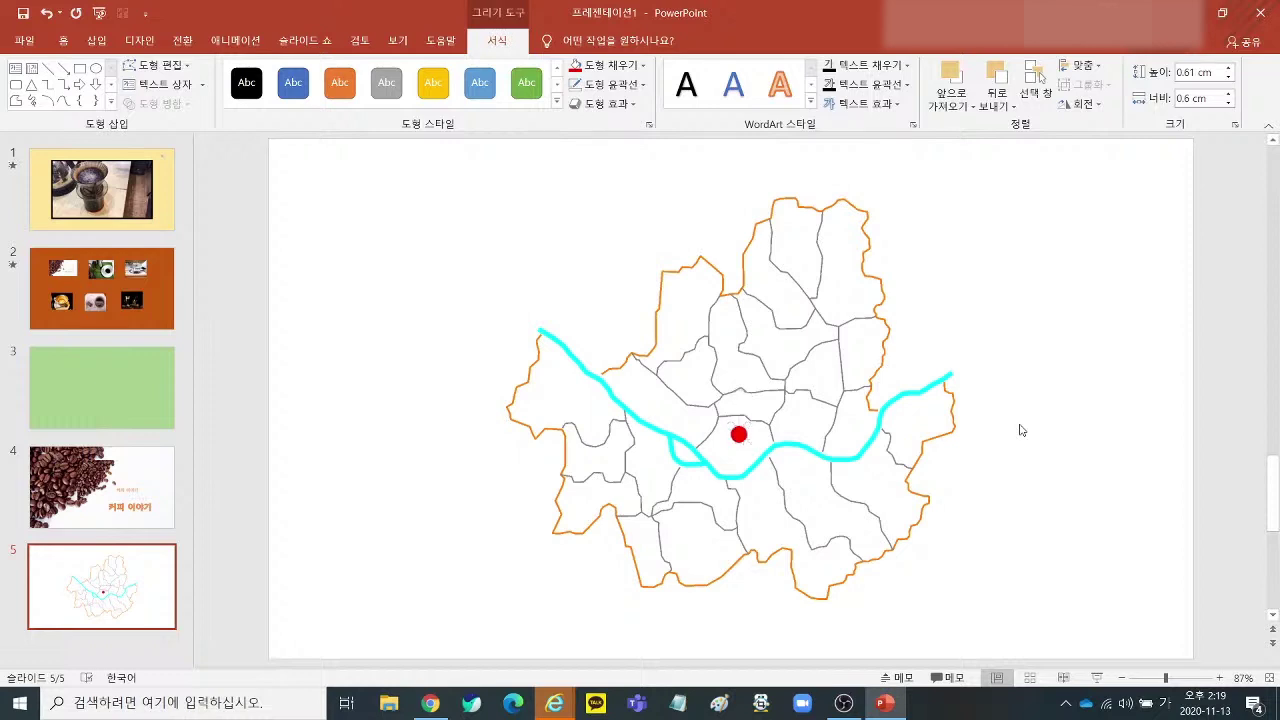
# Draw a left block arrow about 1.54 cm by 1 cm beside the red circle and rotate it to point diagonally down at the circle.
pyautogui.click(97, 41)
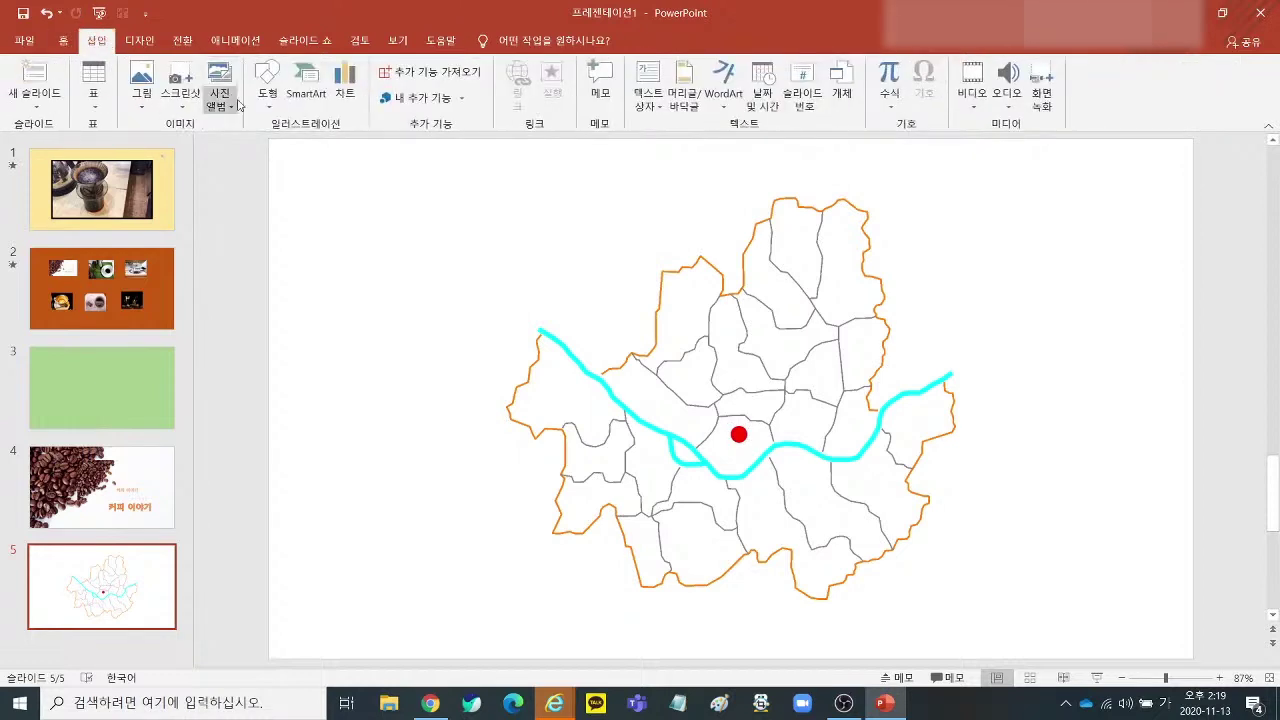
pyautogui.click(269, 106)
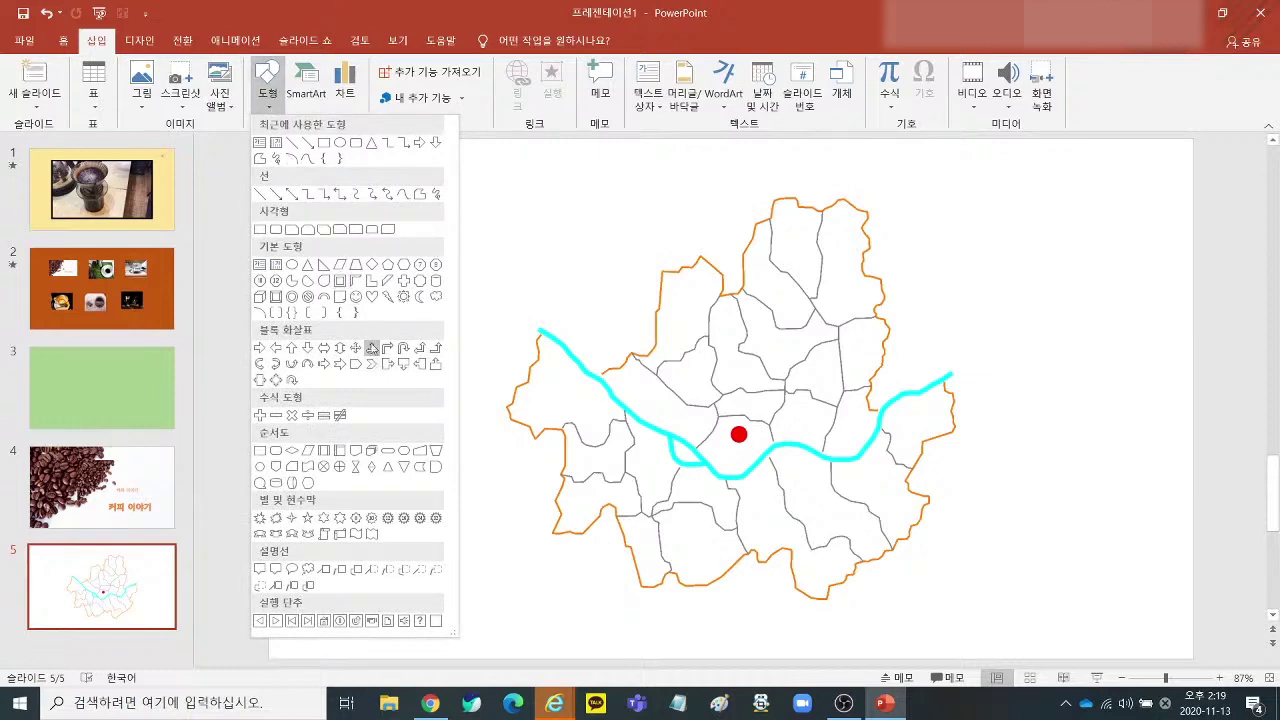
pyautogui.click(276, 350)
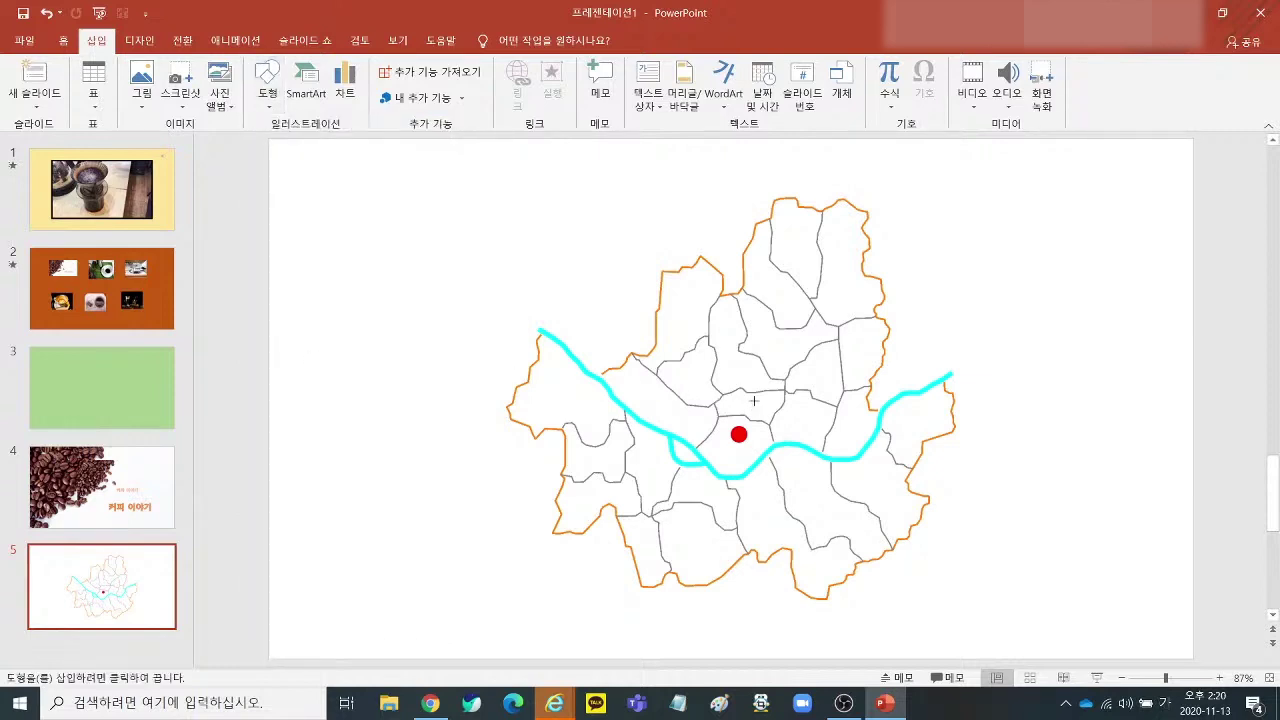
pyautogui.moveTo(754, 401); pyautogui.dragTo(795, 424)
pyautogui.moveTo(779, 374)
pyautogui.mouseDown()
pyautogui.moveTo(755, 373)
pyautogui.moveTo(766, 409)
pyautogui.moveTo(738, 378)
pyautogui.mouseUp()
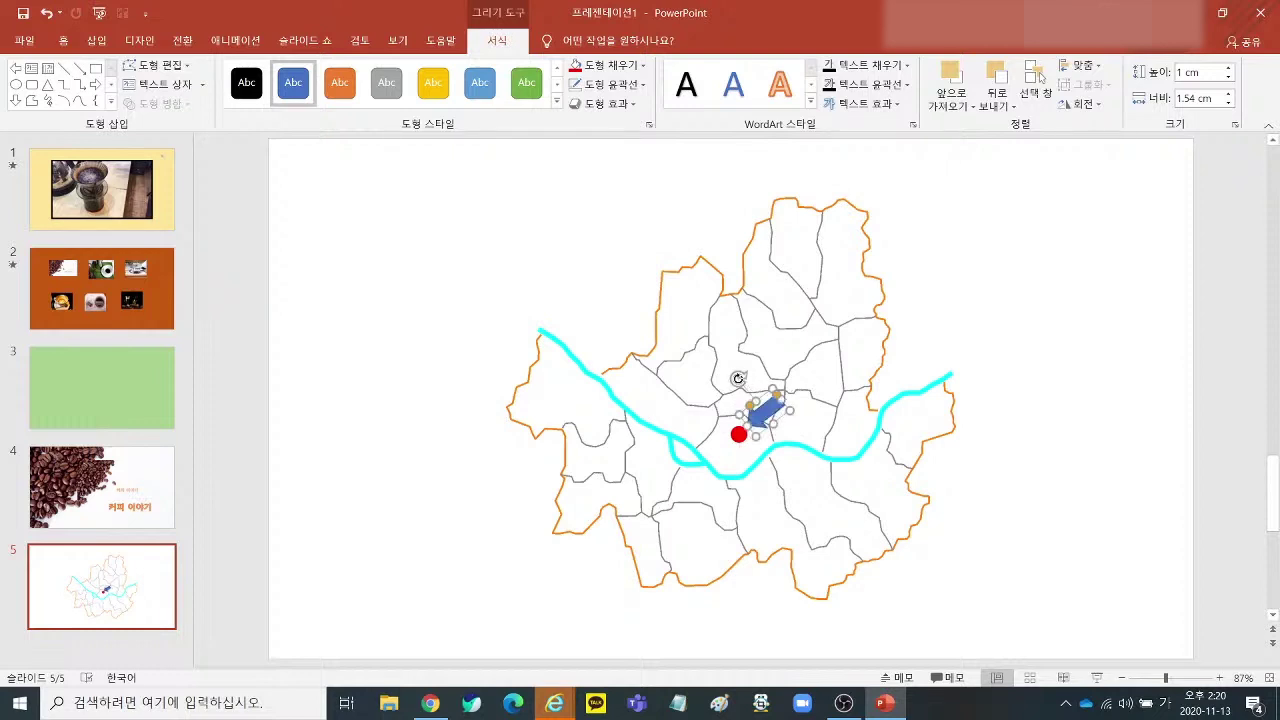
# Fill the block arrow with standard red and remove its outline.
pyautogui.click(641, 66)
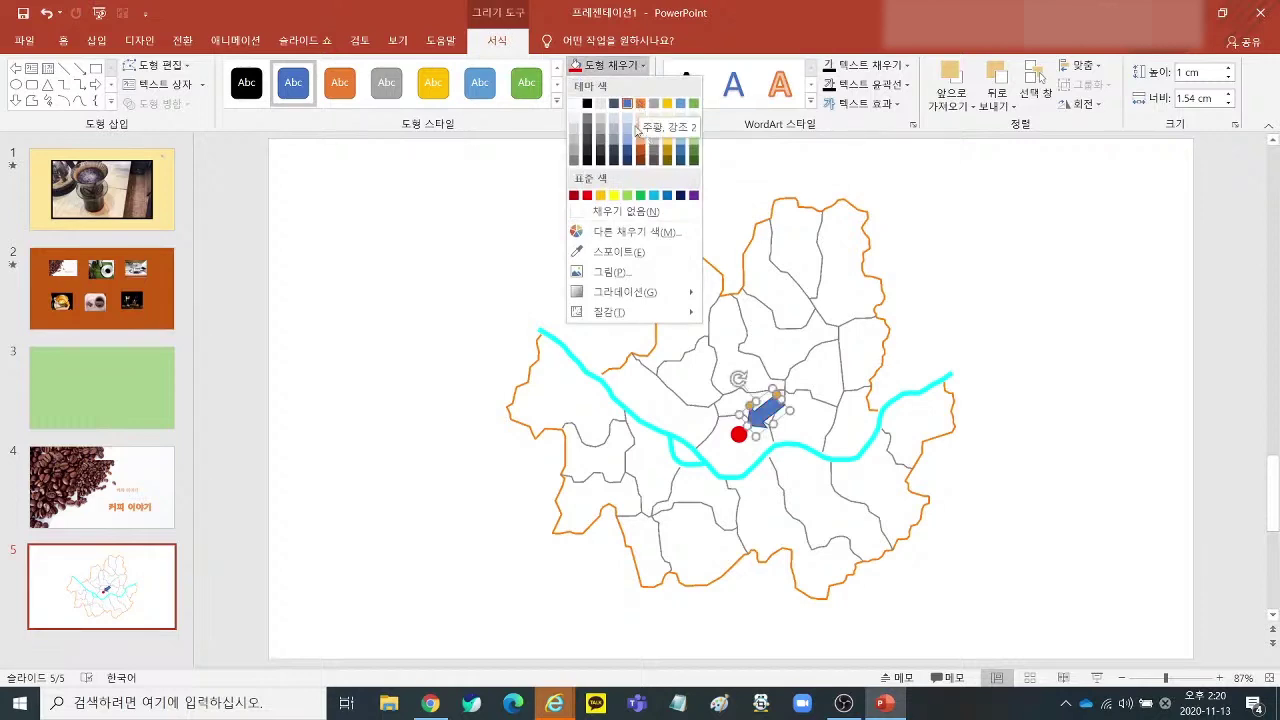
pyautogui.click(586, 196)
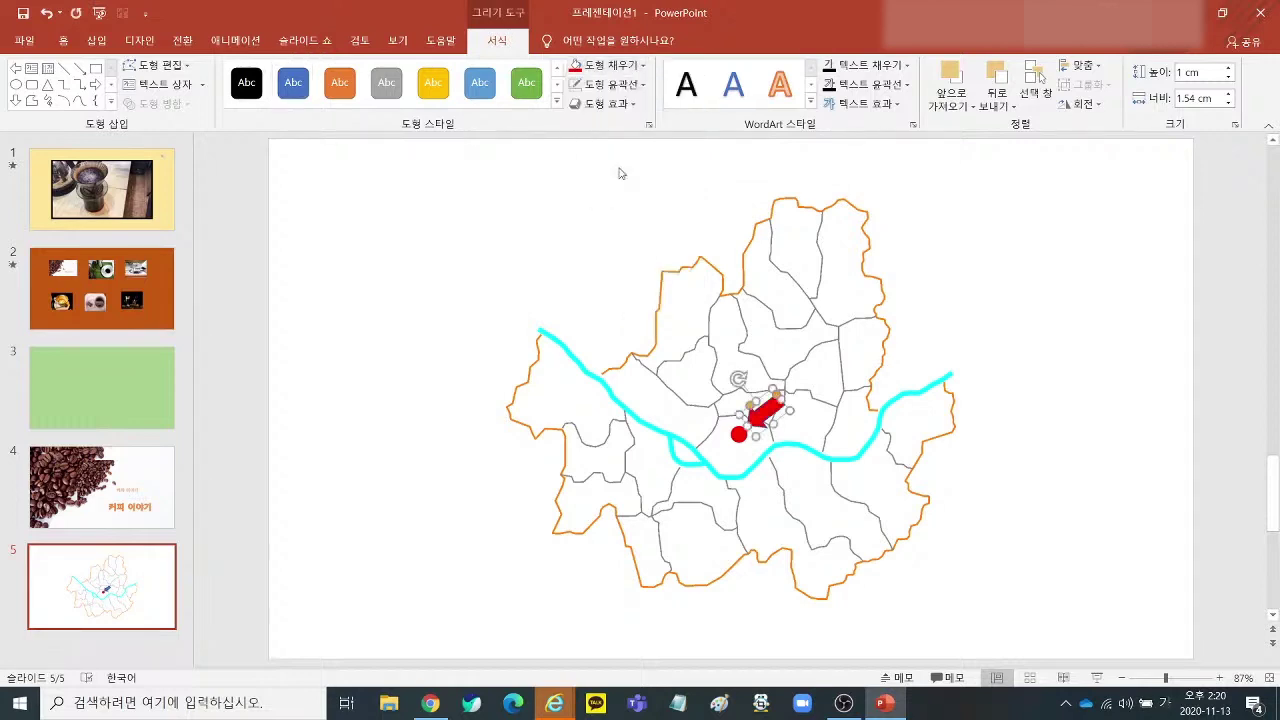
pyautogui.click(641, 86)
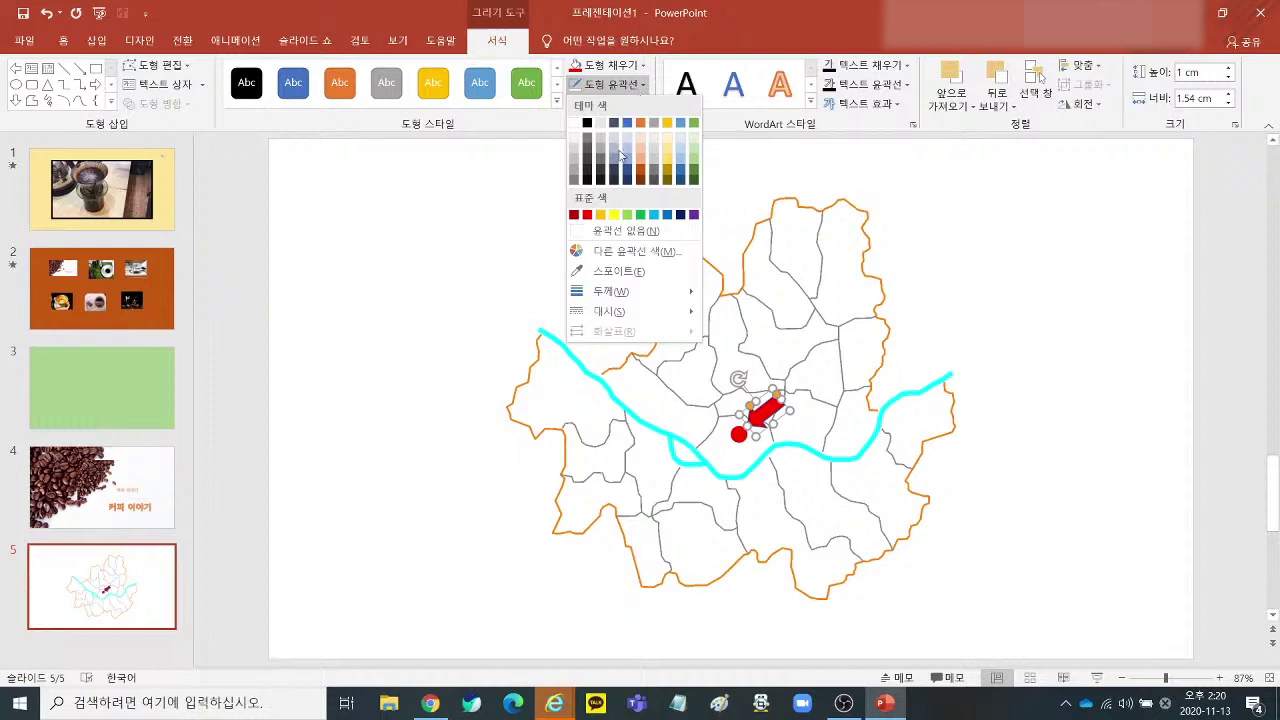
pyautogui.click(614, 229)
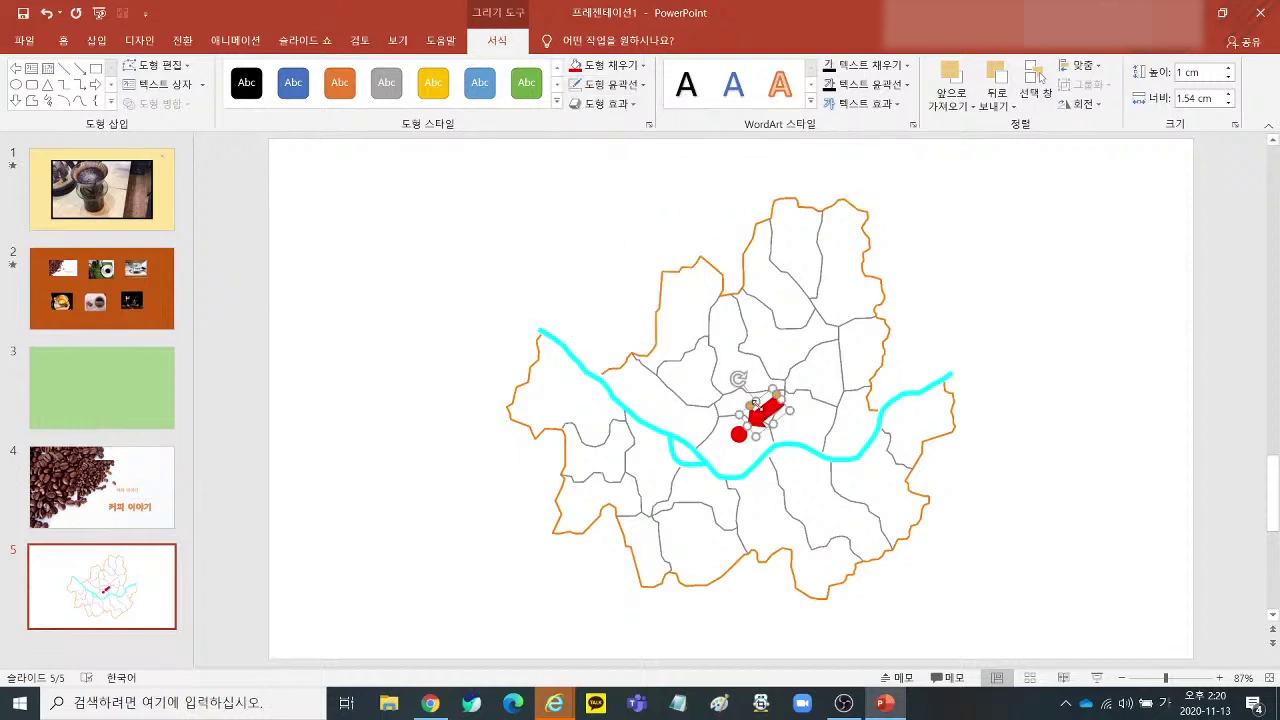
# Shrink the red arrow to about 1.41 cm wide and 0.87 cm high and fine-tune its rotation toward the circle.
pyautogui.moveTo(750, 410); pyautogui.dragTo(791, 425)
pyautogui.click(987, 419)
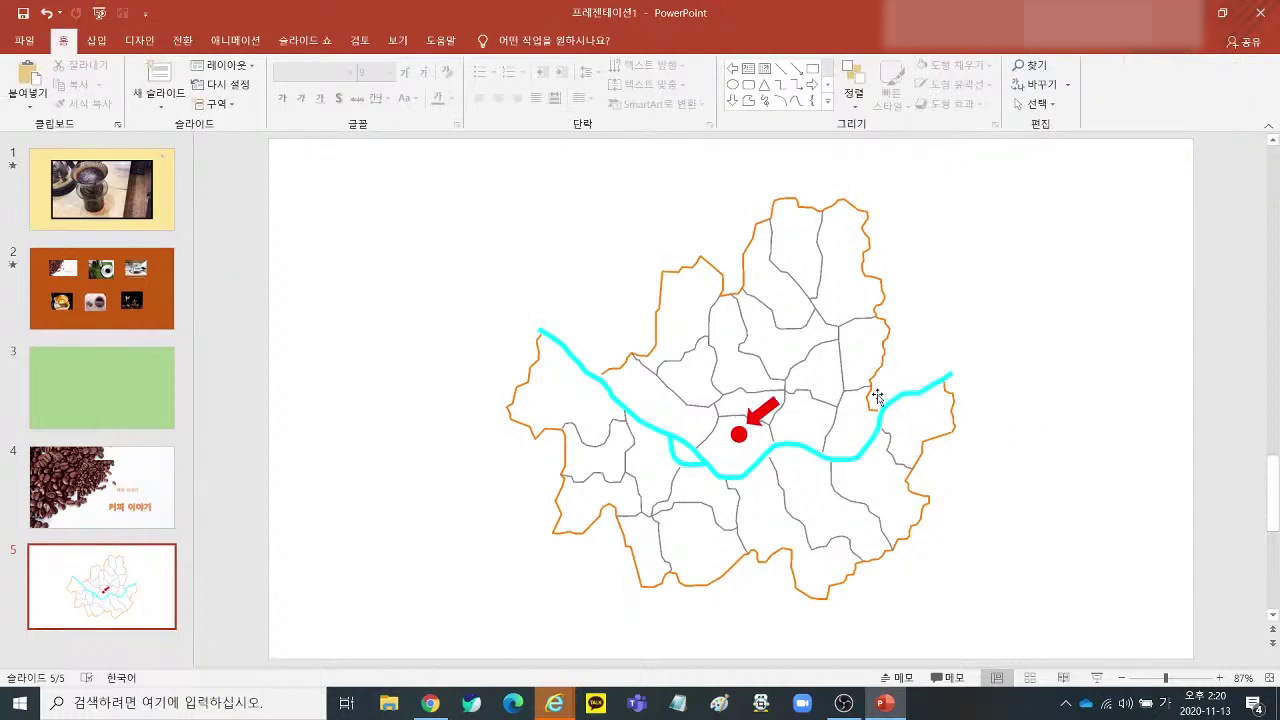
pyautogui.click(773, 403)
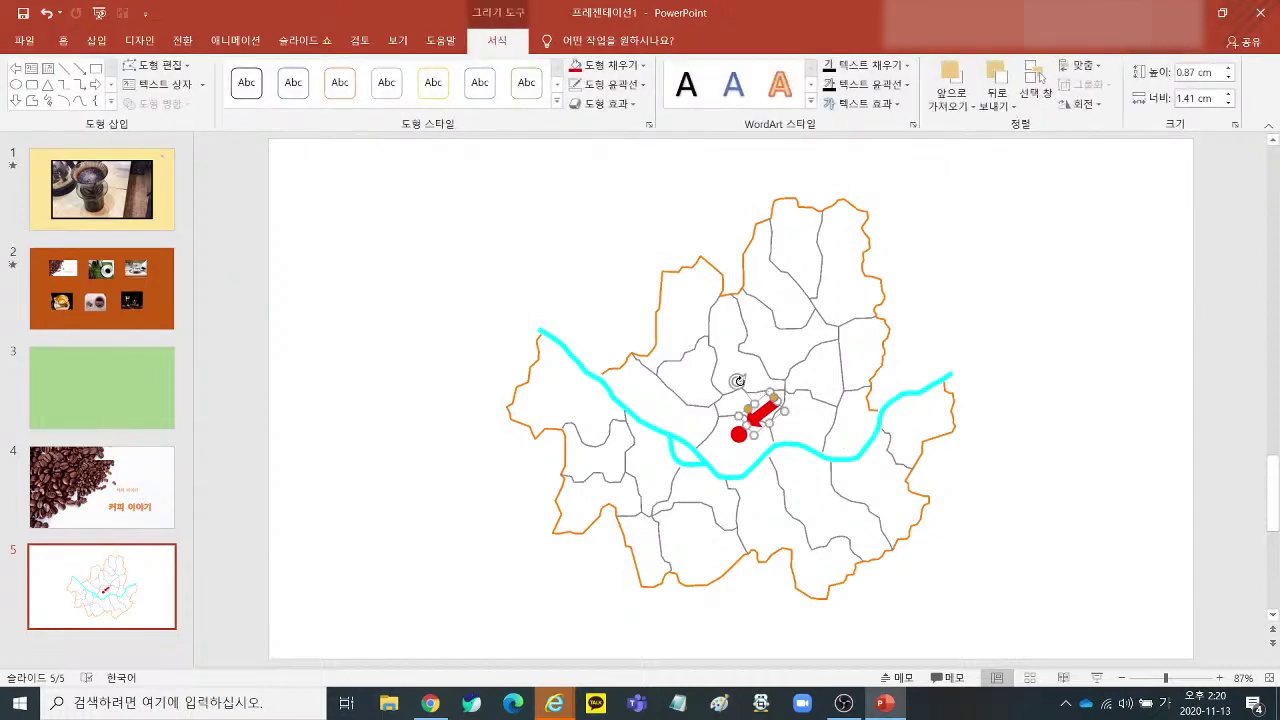
pyautogui.moveTo(743, 380); pyautogui.dragTo(737, 383)
pyautogui.click(1018, 430)
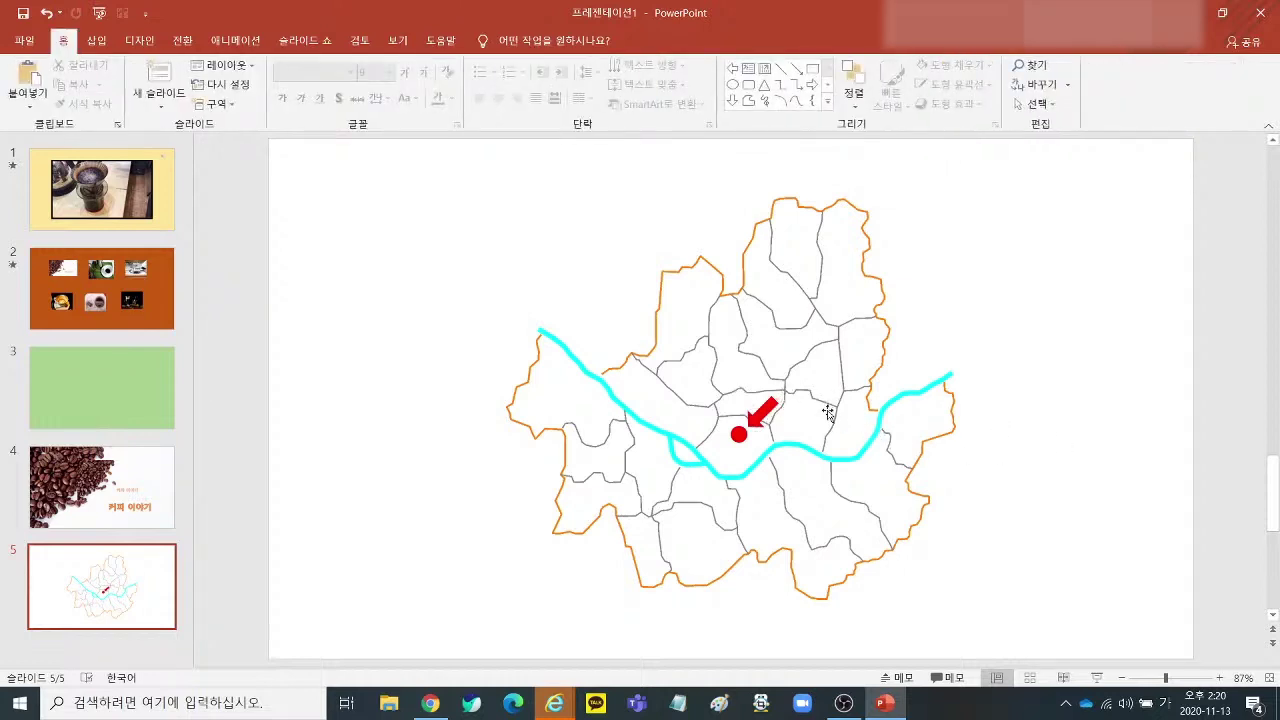
# Add a horizontal text box at the red arrow's tail reading 국방부.
pyautogui.click(96, 40)
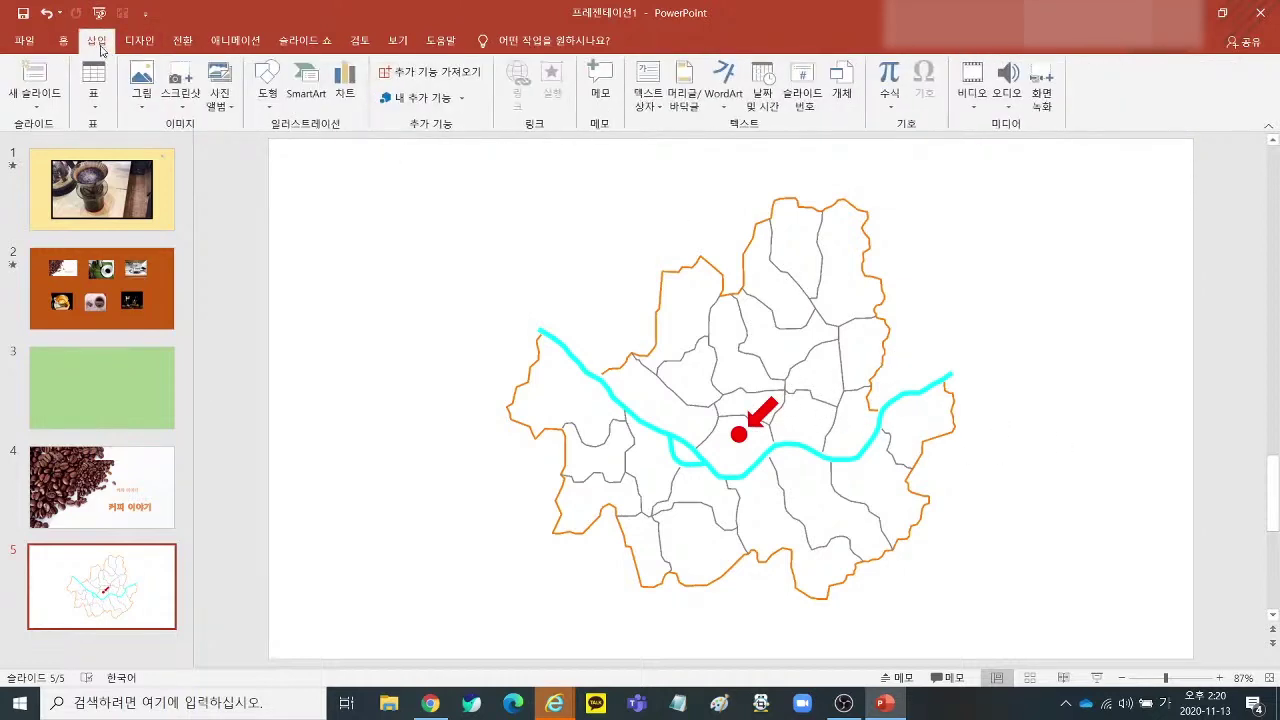
pyautogui.click(659, 106)
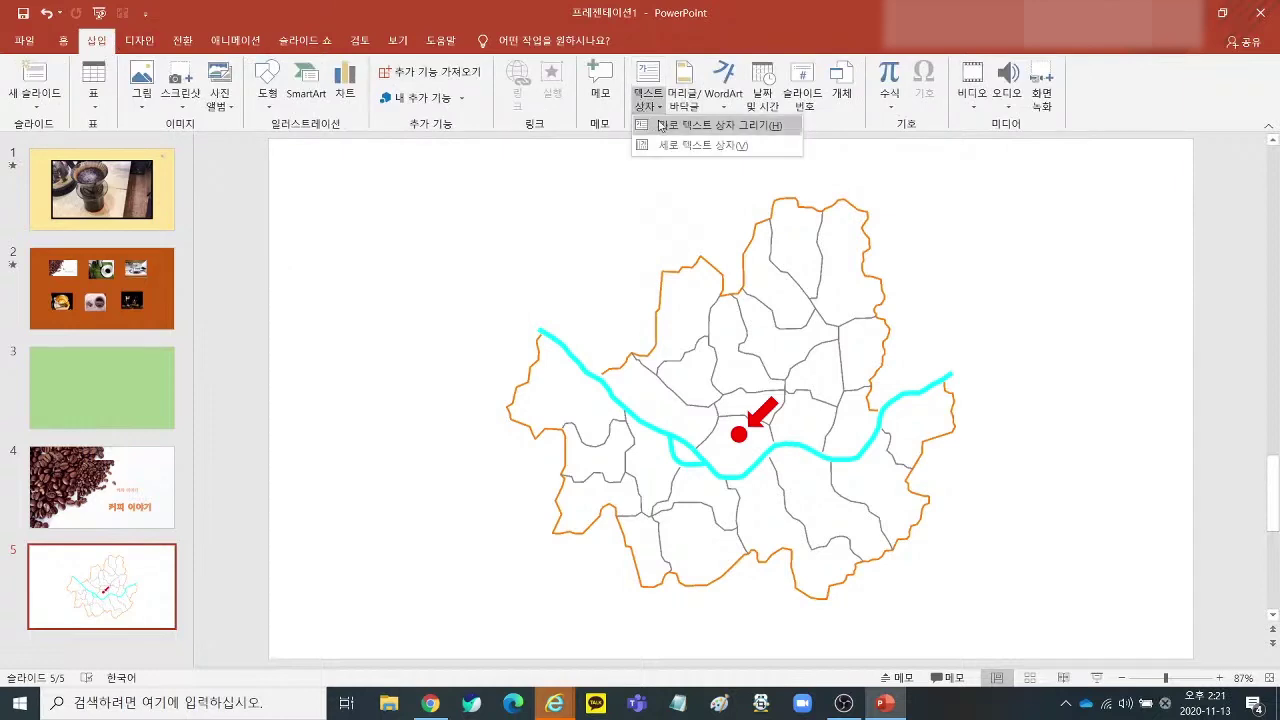
pyautogui.click(661, 125)
pyautogui.moveTo(778, 376); pyautogui.dragTo(856, 396)
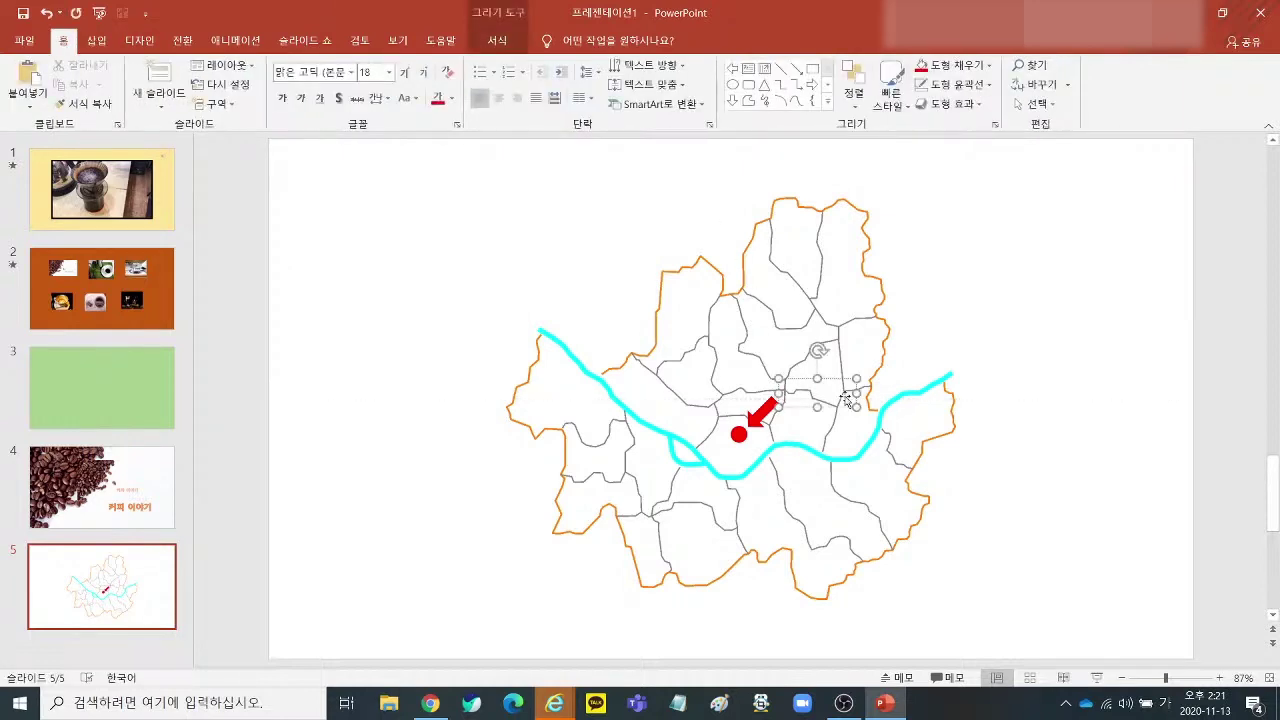
pyautogui.write('국방부')
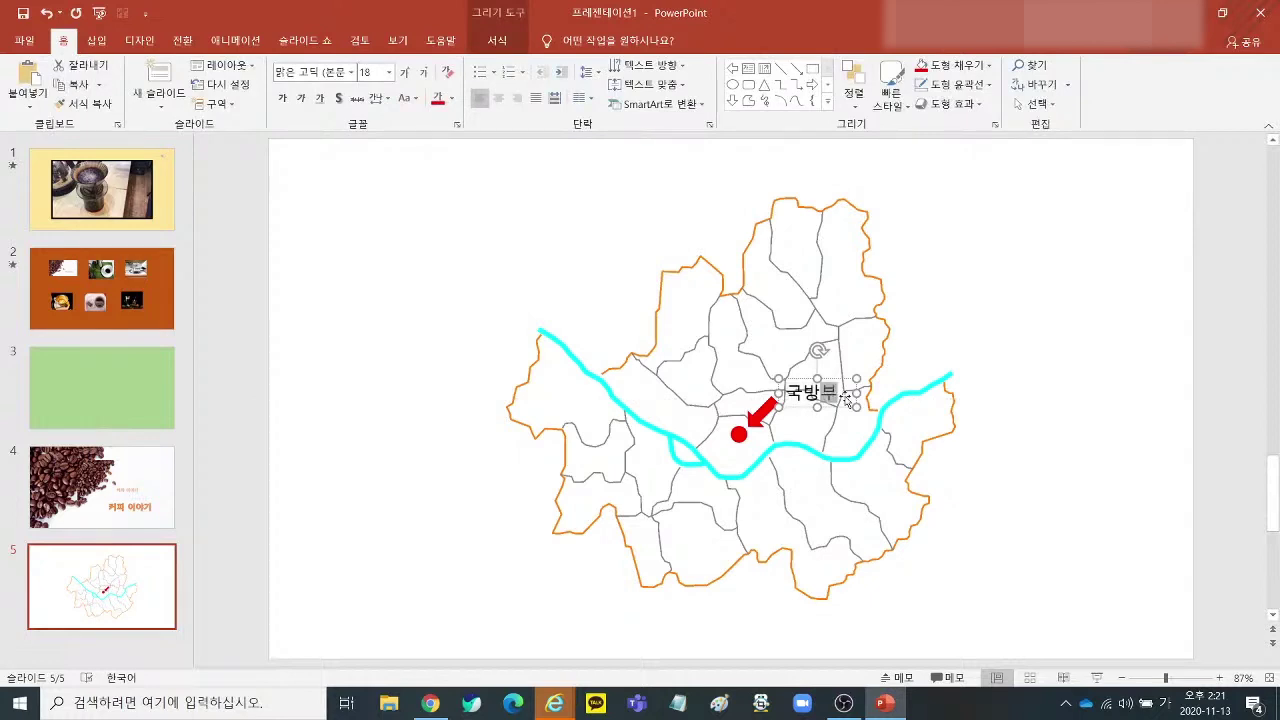
# Format the 국방부 label in standard red with bold and text shadow.
pyautogui.click(848, 388)
pyautogui.click(451, 99)
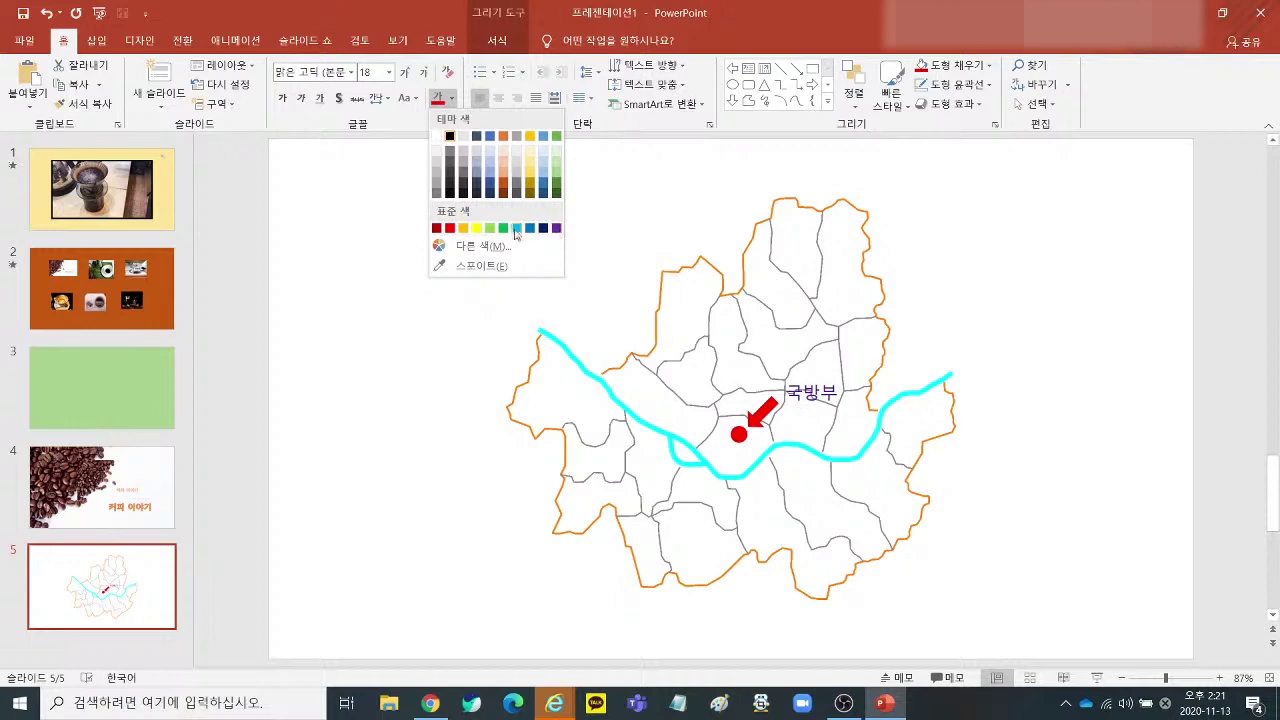
pyautogui.click(449, 228)
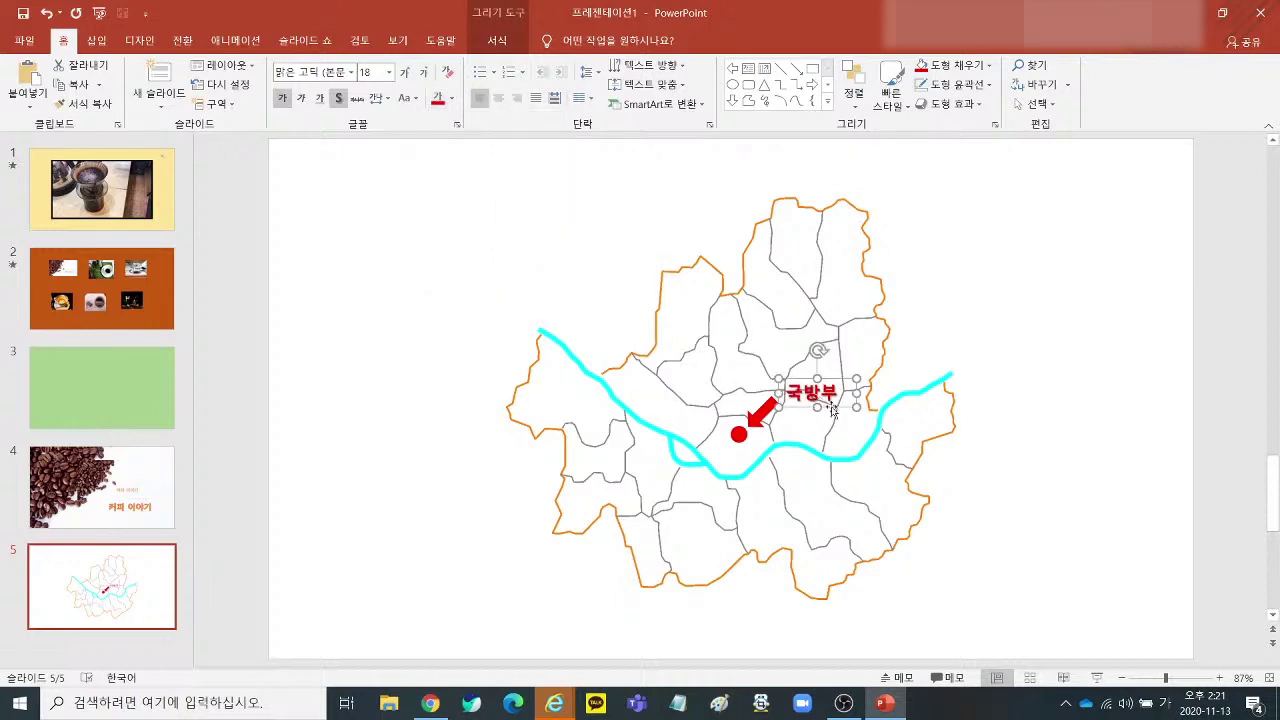
# Reposition the 국방부 label beside the arrow's tail and readjust the arrow's angle toward the red circle.
pyautogui.moveTo(818, 404); pyautogui.dragTo(836, 409)
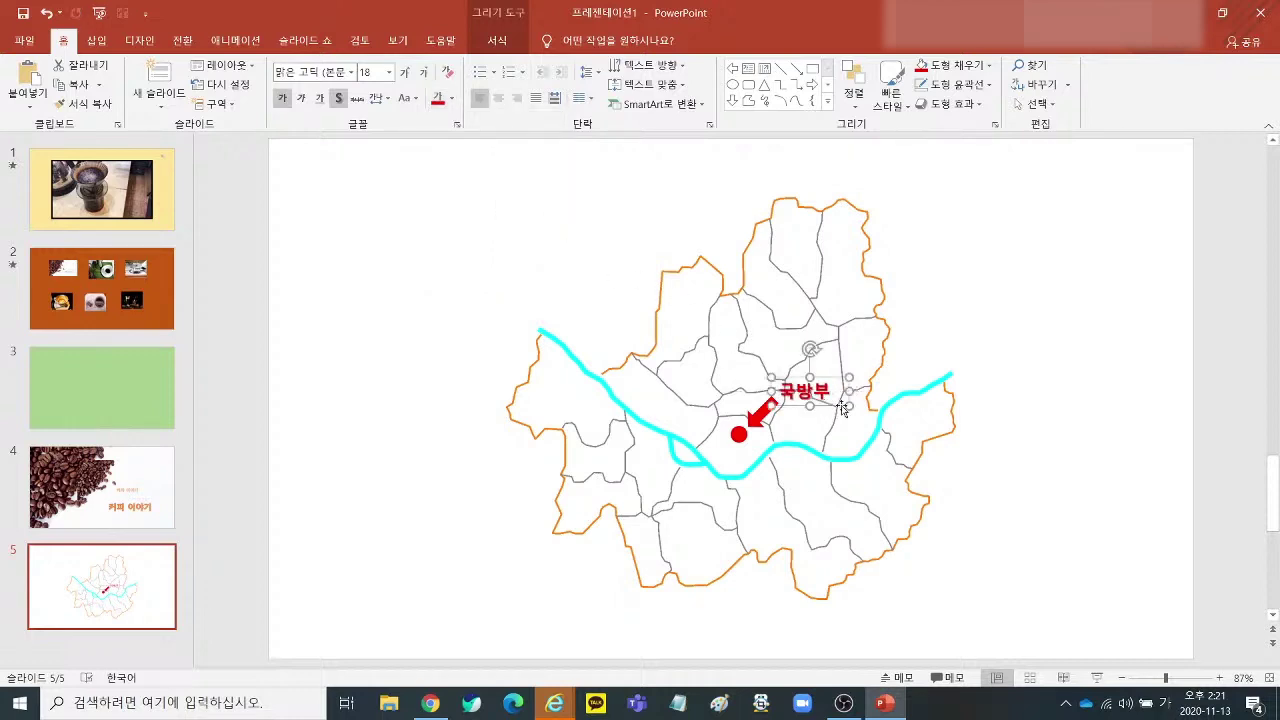
pyautogui.click(760, 410)
pyautogui.moveTo(736, 382); pyautogui.dragTo(773, 407)
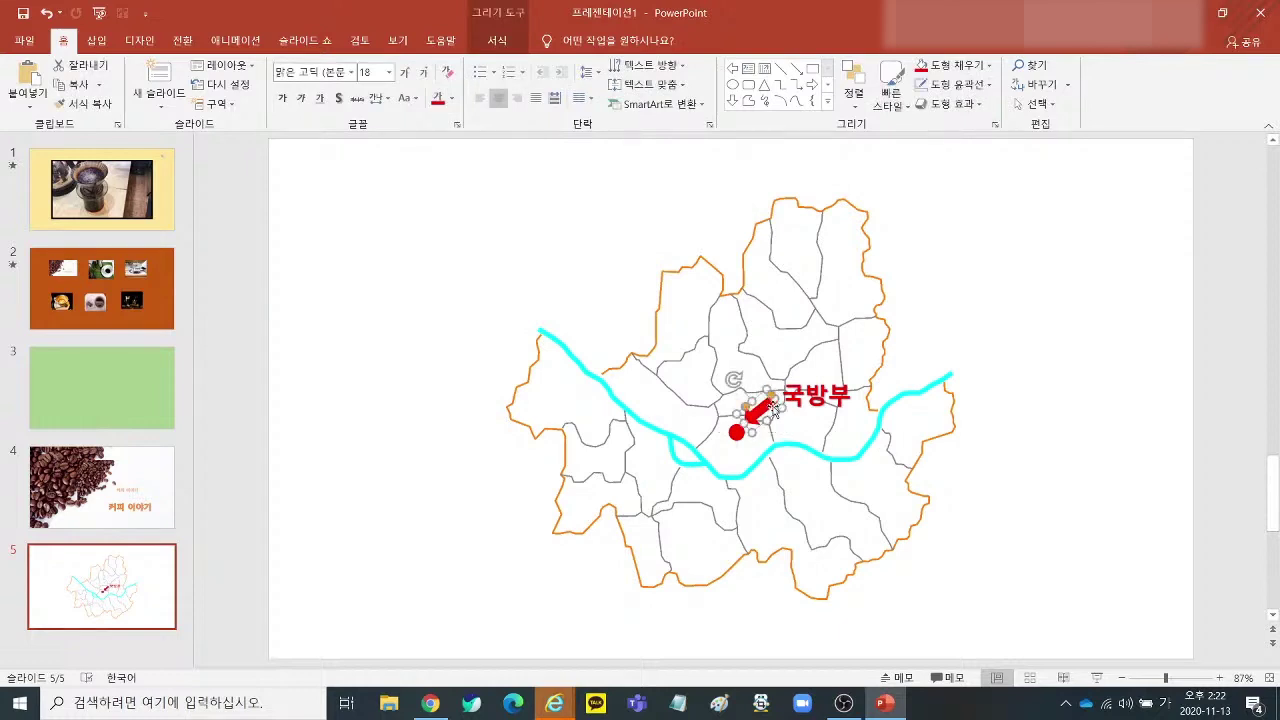
pyautogui.keyDown('shift'); pyautogui.click(778, 400); pyautogui.keyUp('shift')
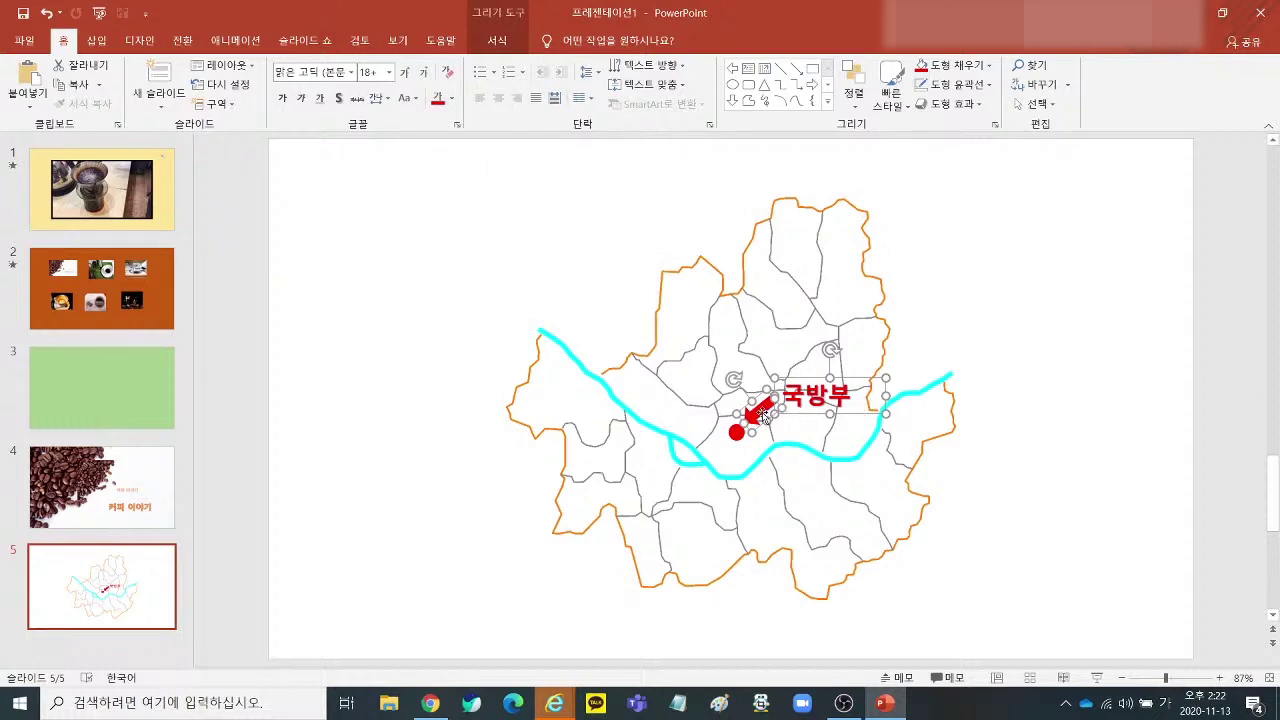
pyautogui.click(985, 408)
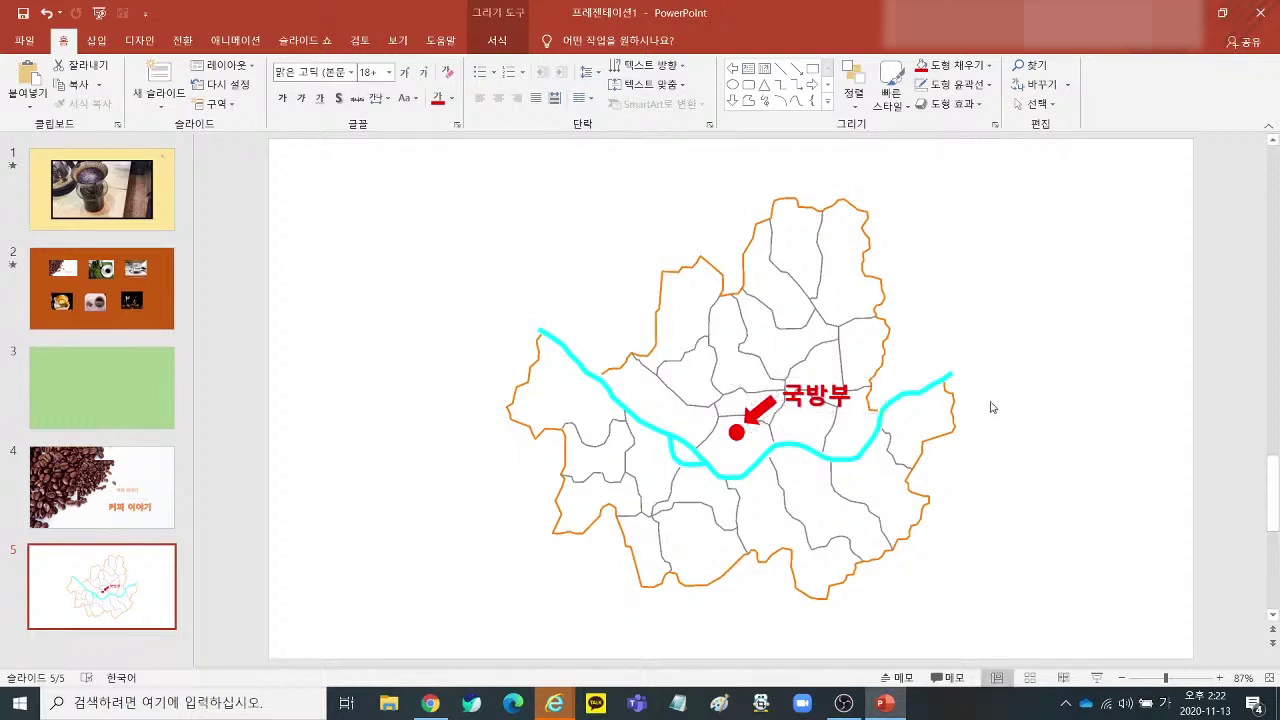
pyautogui.click(760, 408)
pyautogui.click(777, 412)
pyautogui.click(766, 410)
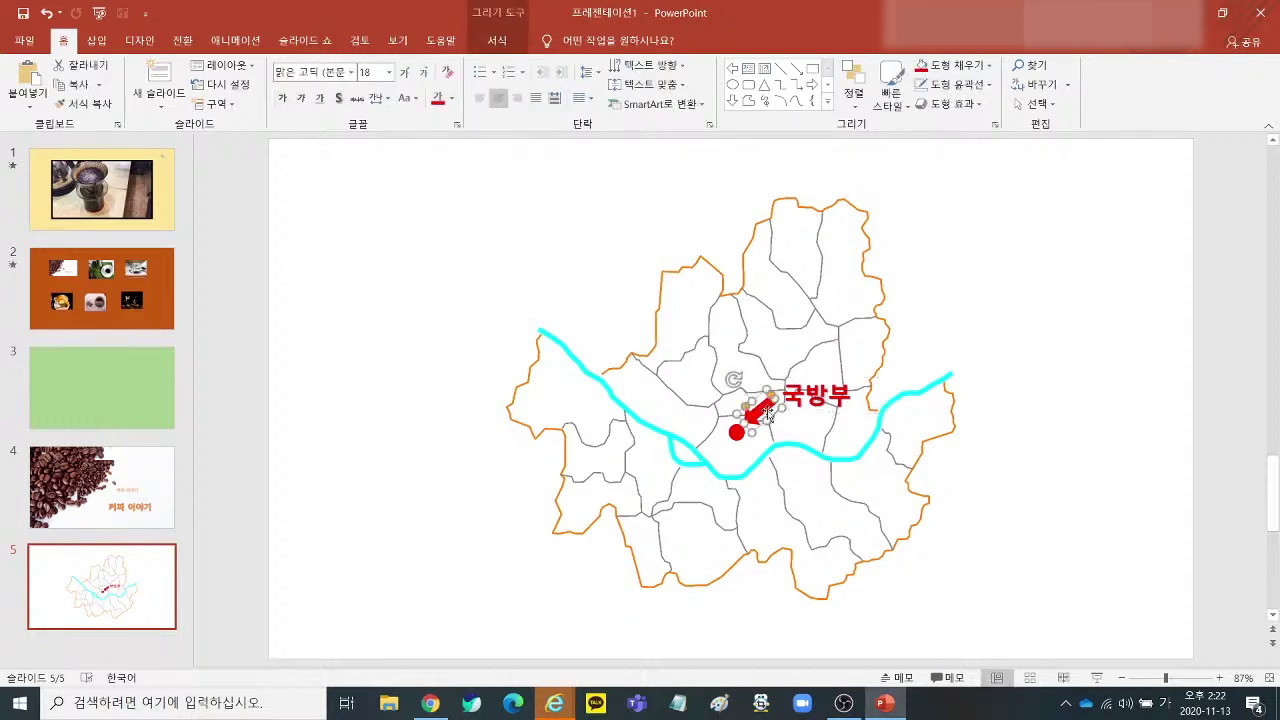
pyautogui.click(776, 412)
pyautogui.click(766, 410)
pyautogui.click(769, 410)
pyautogui.click(766, 410)
pyautogui.click(769, 410)
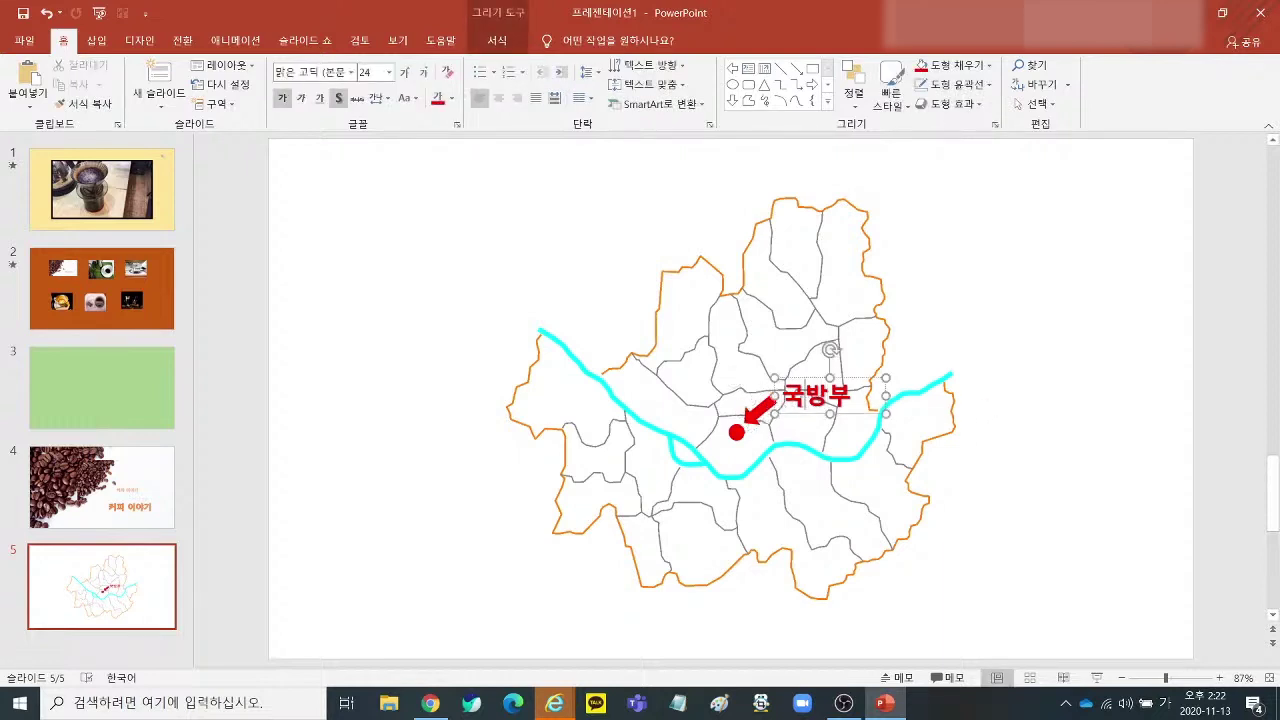
pyautogui.click(766, 410)
pyautogui.click(769, 410)
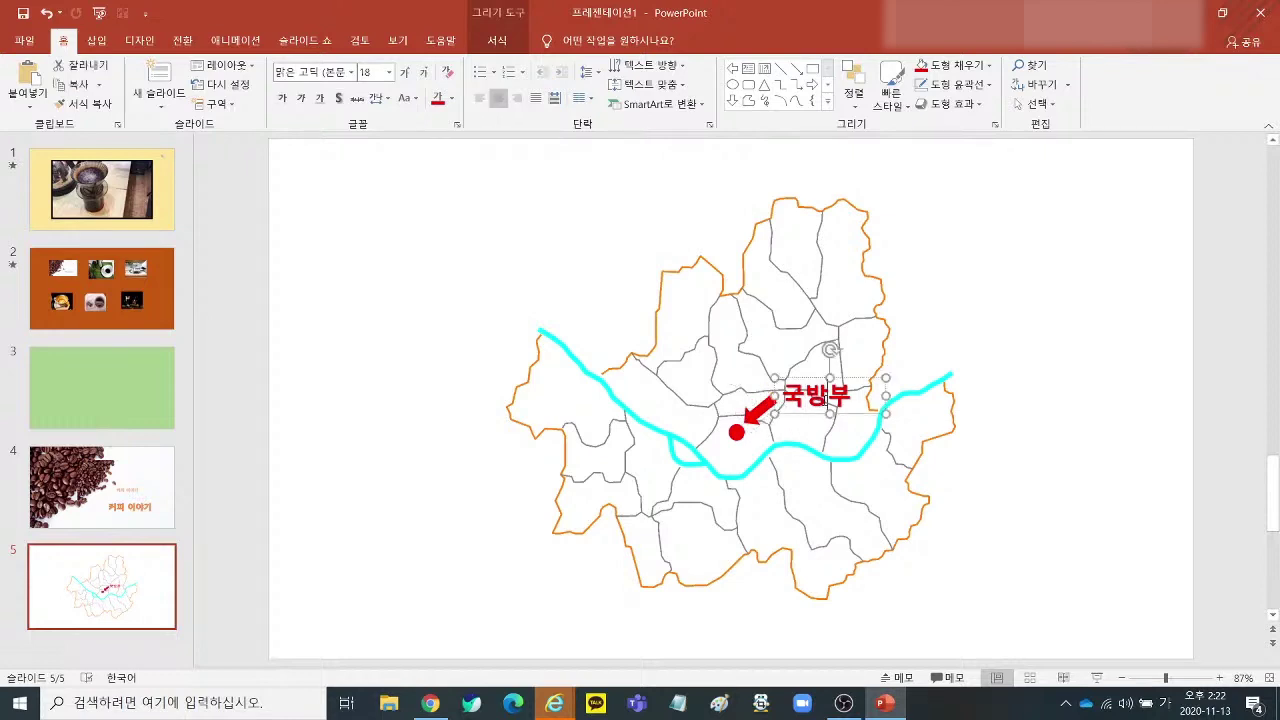
pyautogui.click(965, 398)
# Apply the 깜박이기 (Blink) emphasis animation to the red arrow from the additional emphasis effects.
pyautogui.click(757, 415)
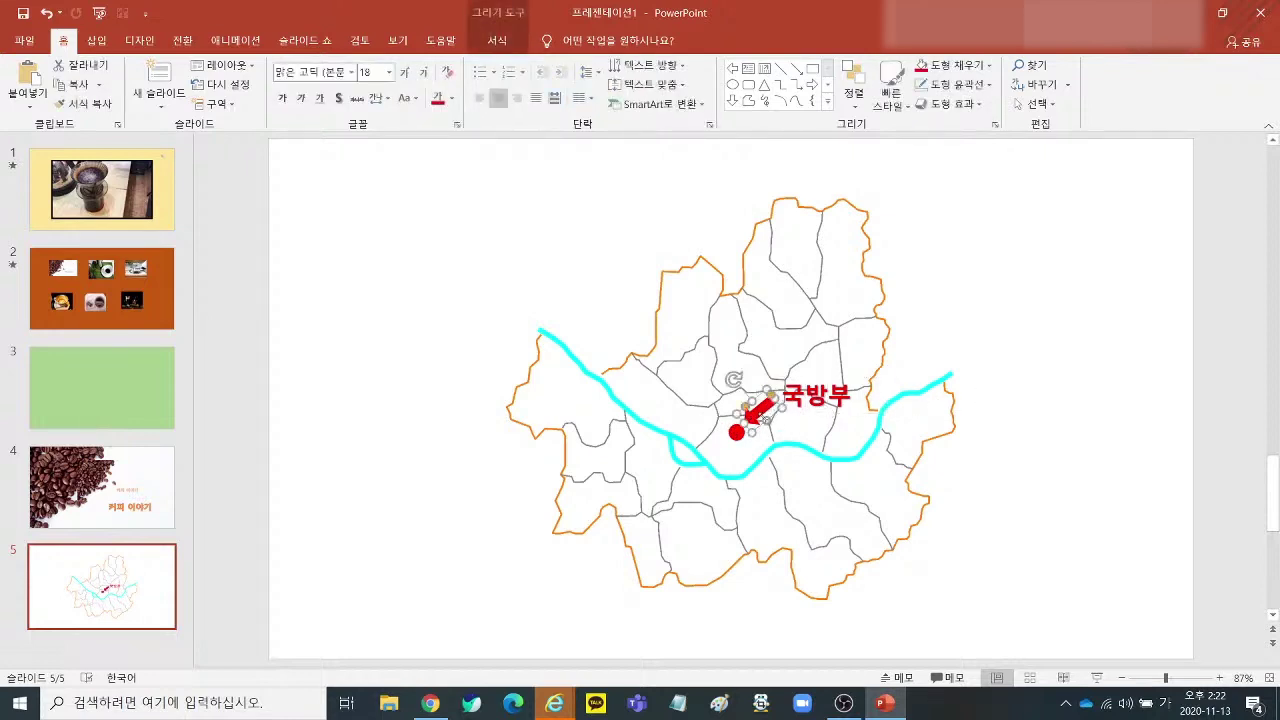
pyautogui.click(229, 41)
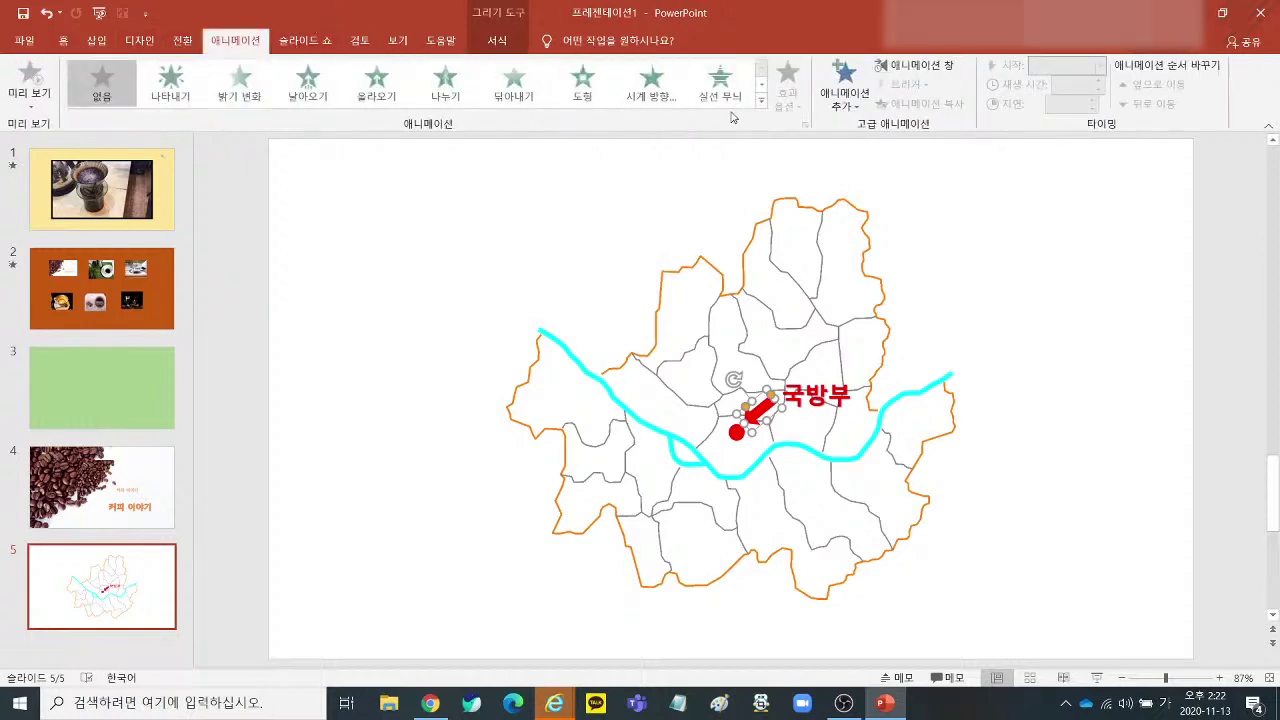
pyautogui.click(760, 101)
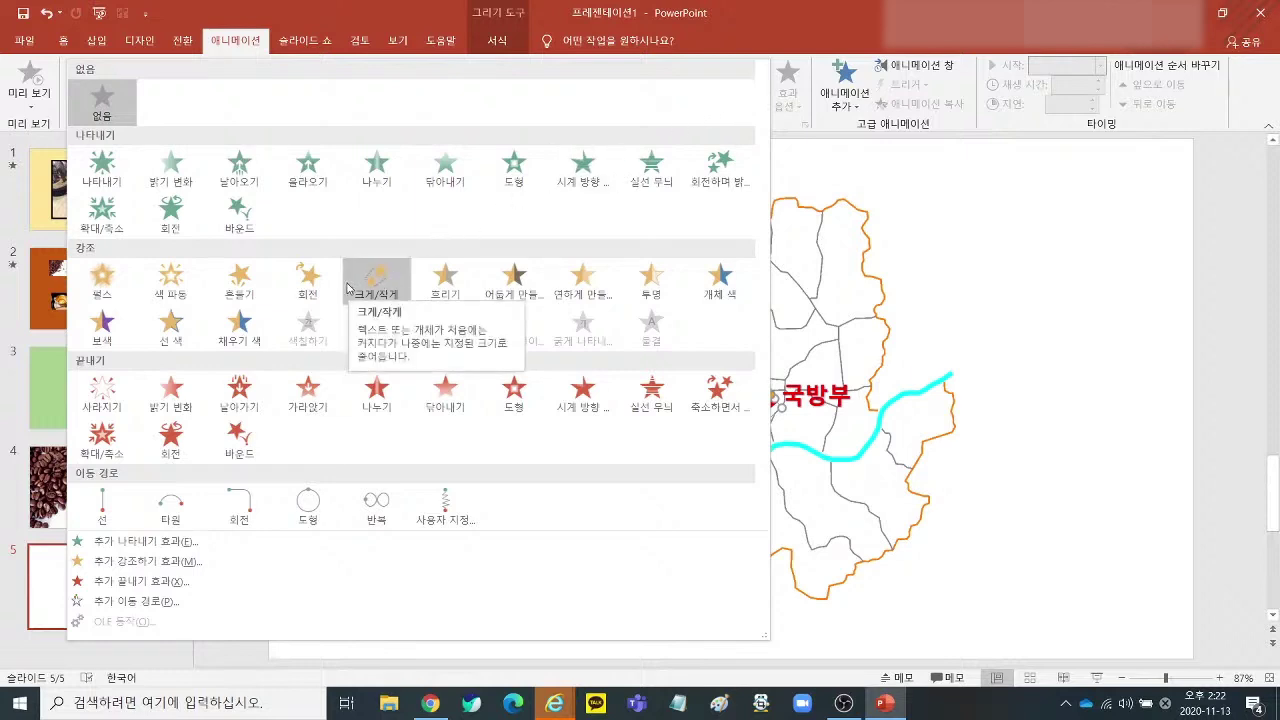
pyautogui.click(163, 561)
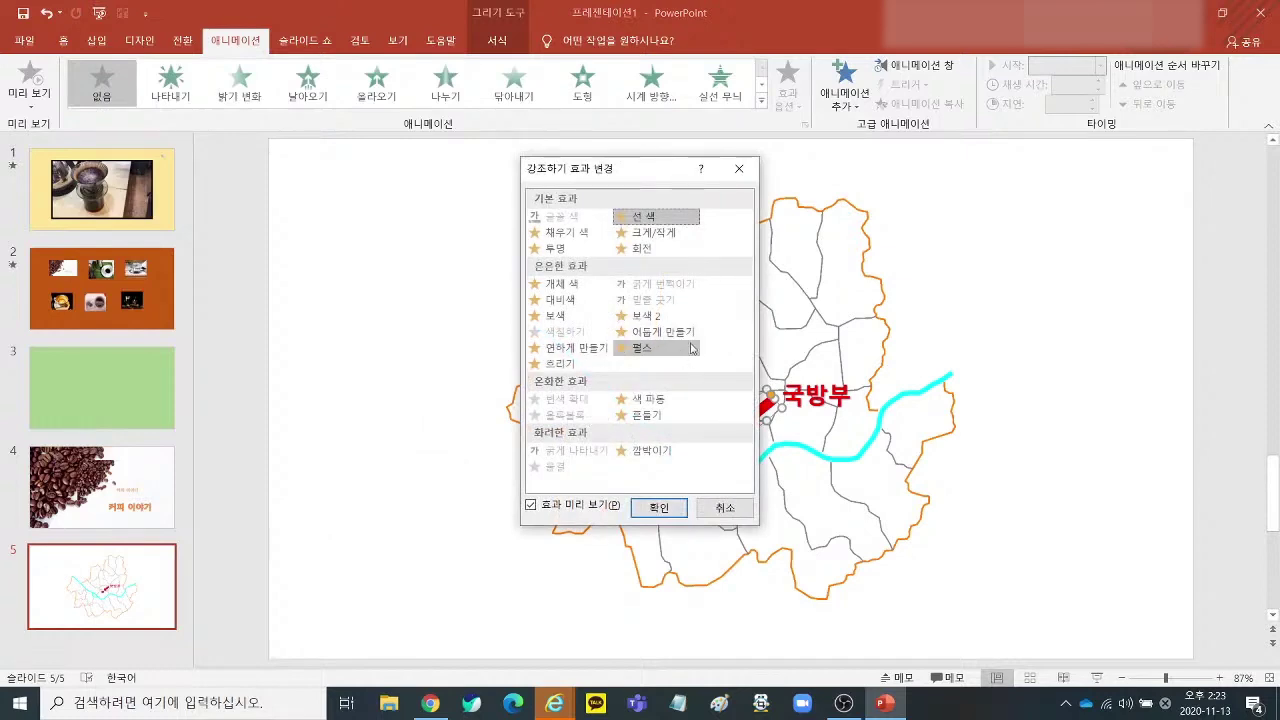
pyautogui.click(648, 452)
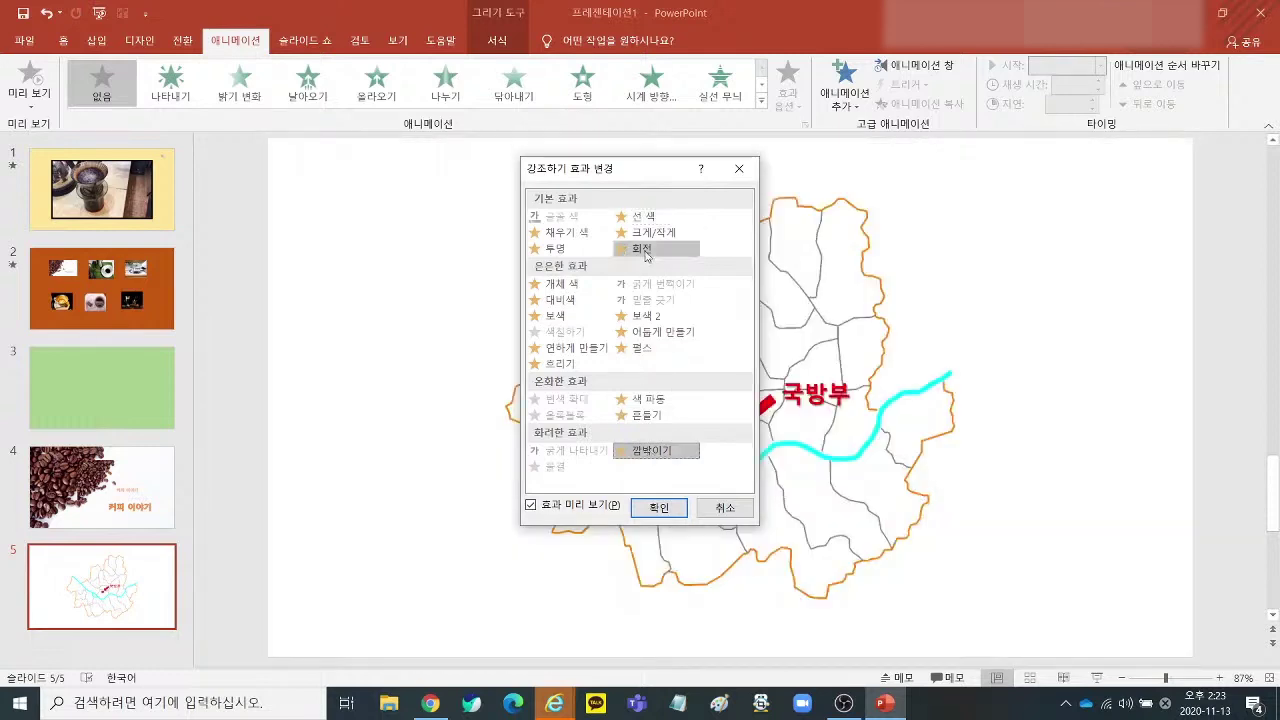
pyautogui.moveTo(654, 173); pyautogui.dragTo(505, 176)
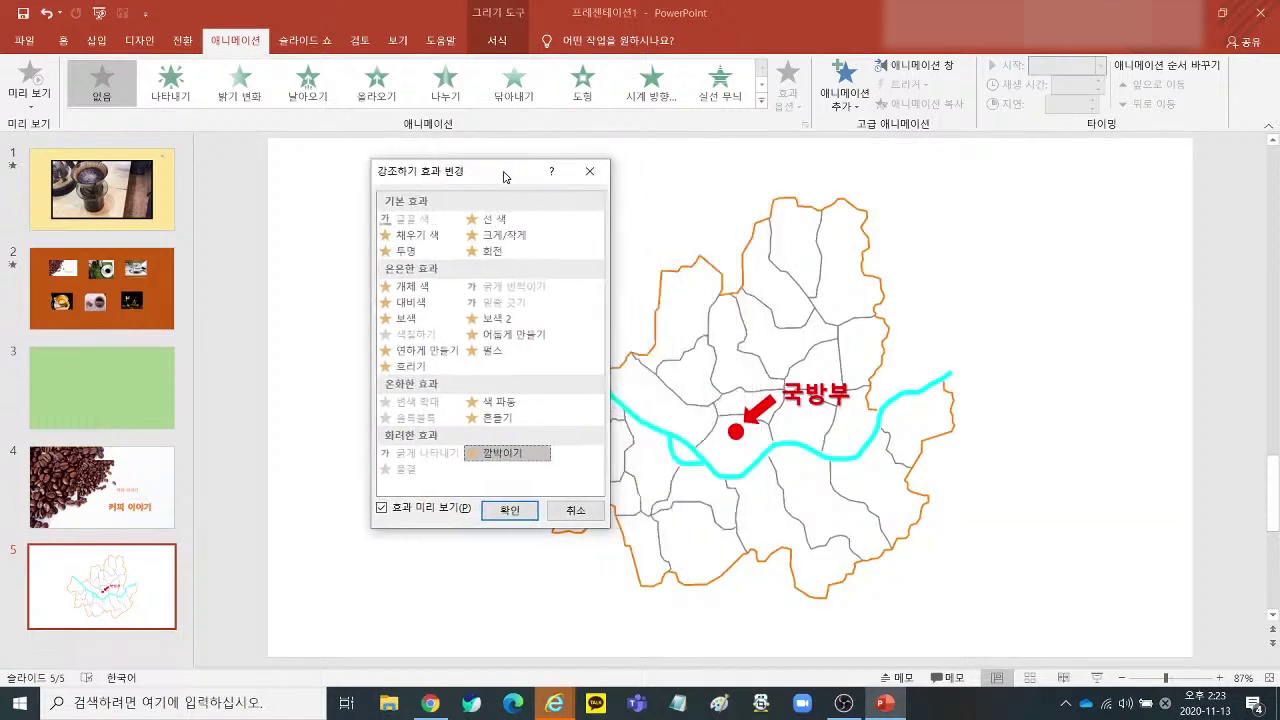
pyautogui.click(509, 510)
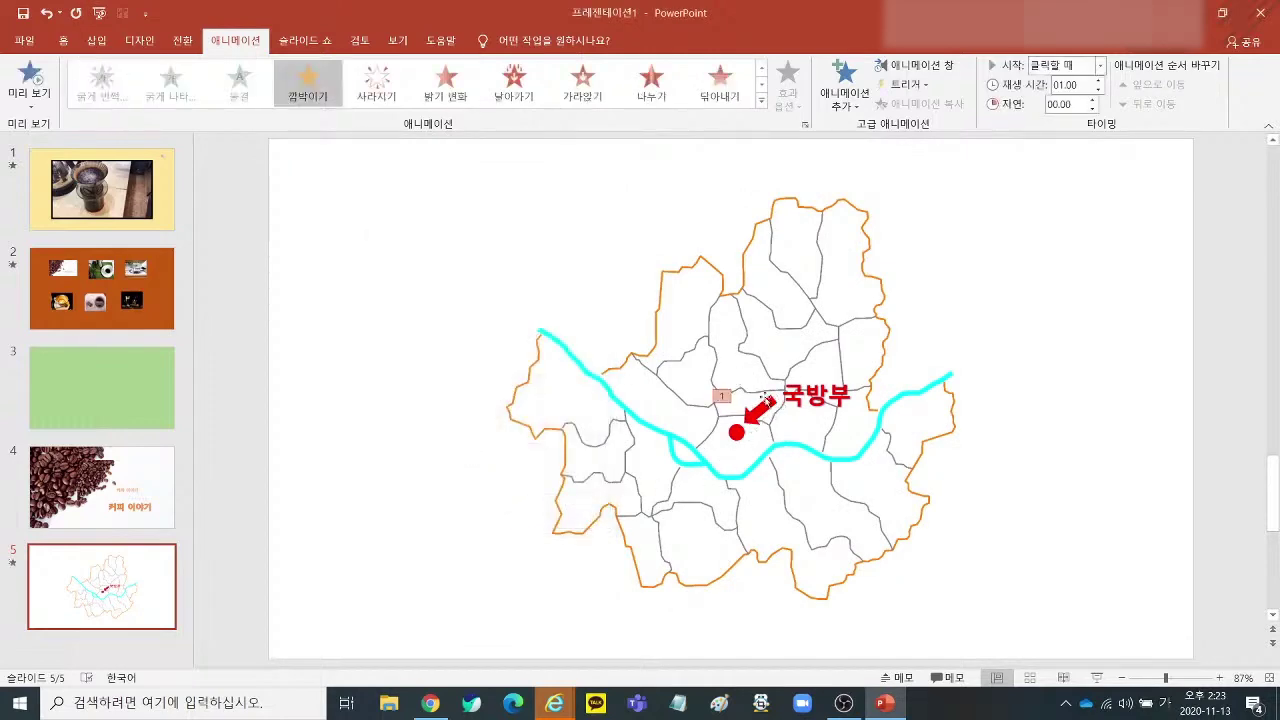
# Set the arrow's 깜박이기 animation duration to 2 seconds and preview it from the animation pane.
pyautogui.click(1097, 82)
pyautogui.click(1097, 82)
pyautogui.click(1097, 82)
pyautogui.click(757, 418)
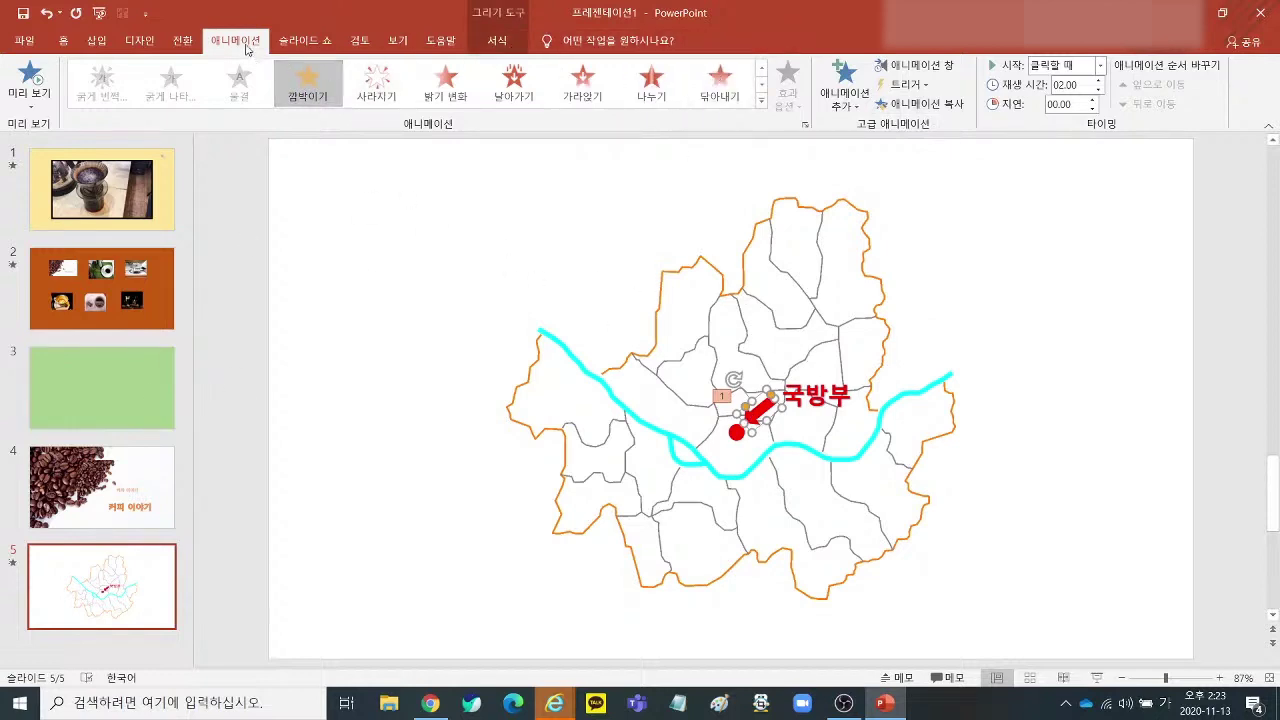
pyautogui.click(943, 69)
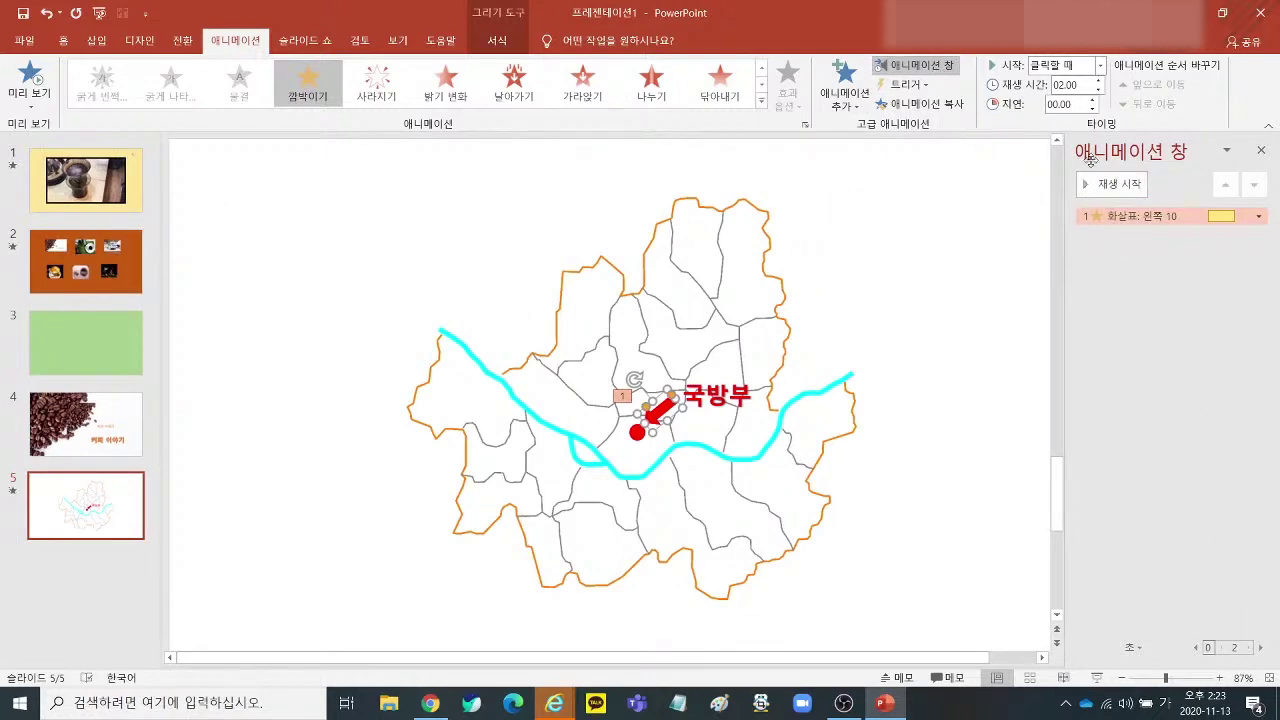
pyautogui.click(1202, 253)
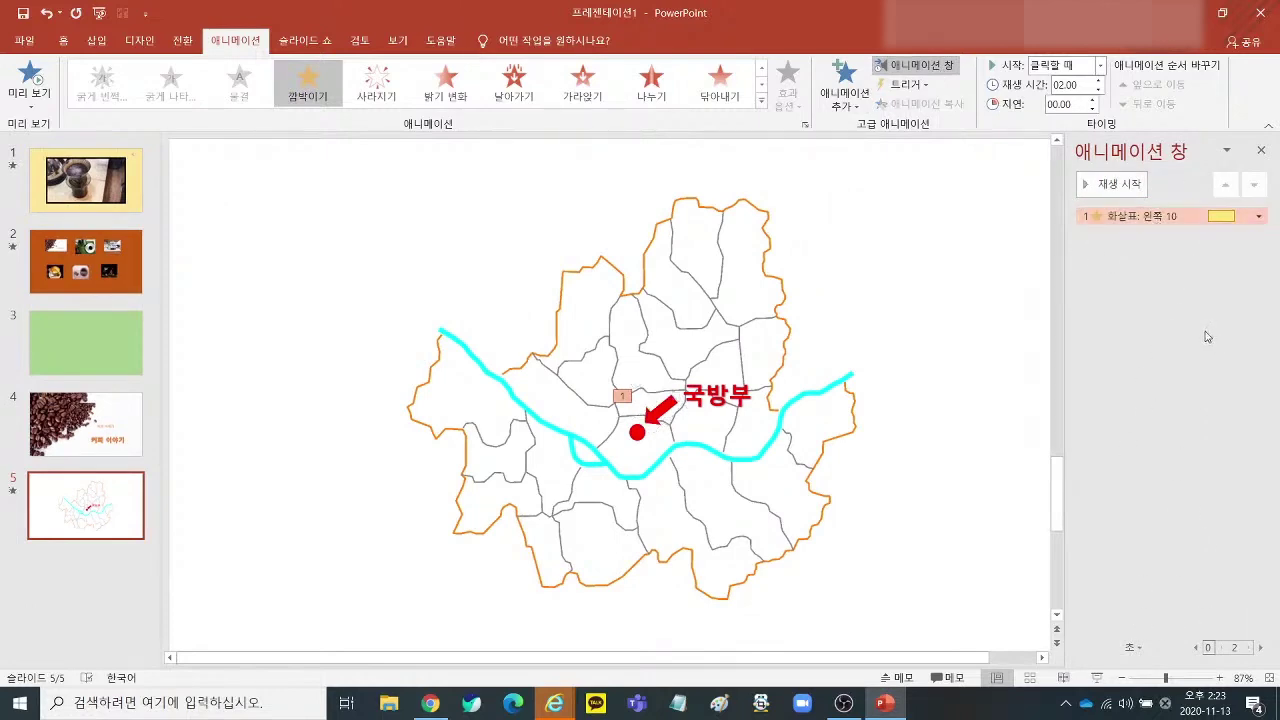
pyautogui.click(1107, 186)
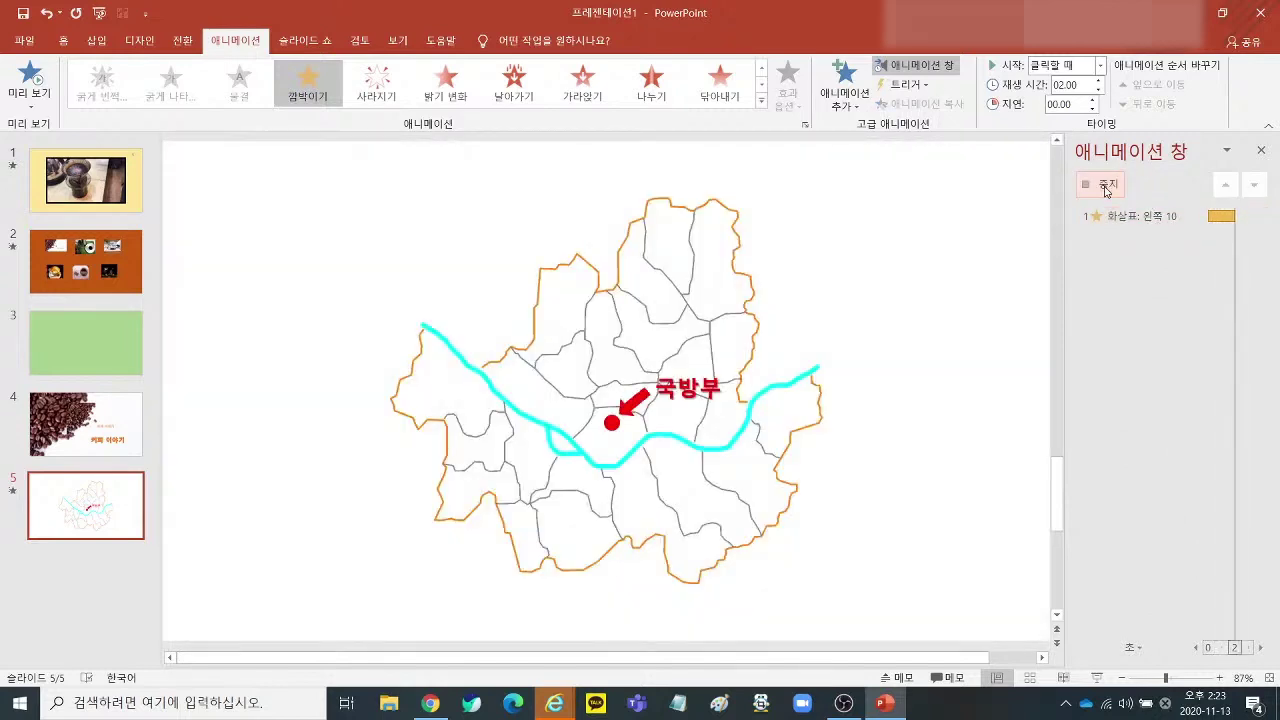
# Add a second emphasis animation, 보색 (Complementary Color), to the red arrow and play the sequence from the first effect.
pyautogui.click(855, 112)
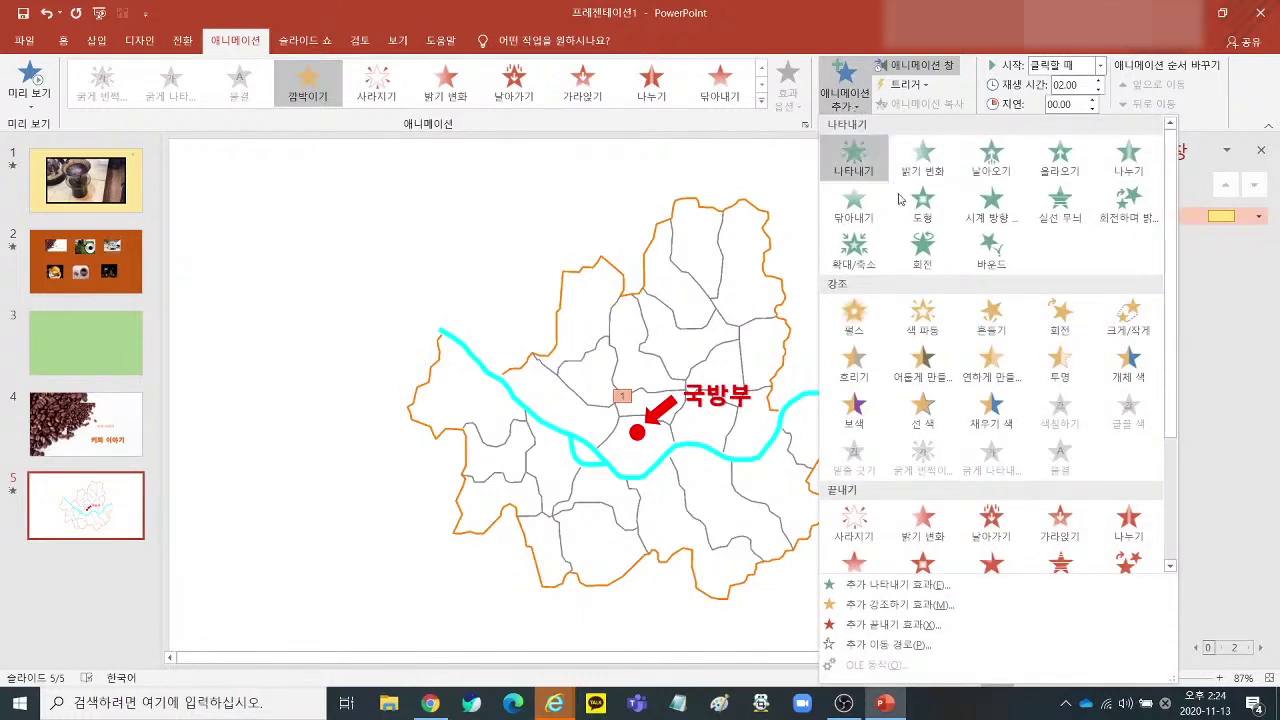
pyautogui.click(866, 410)
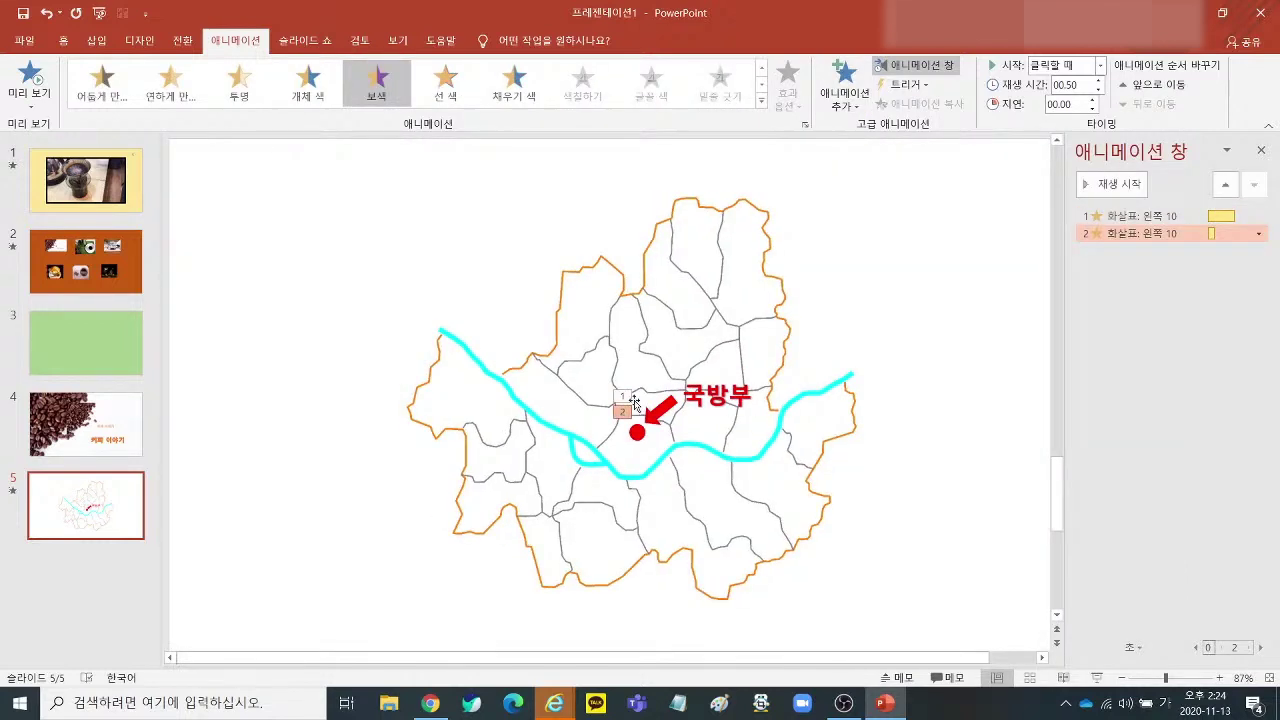
pyautogui.click(1118, 215)
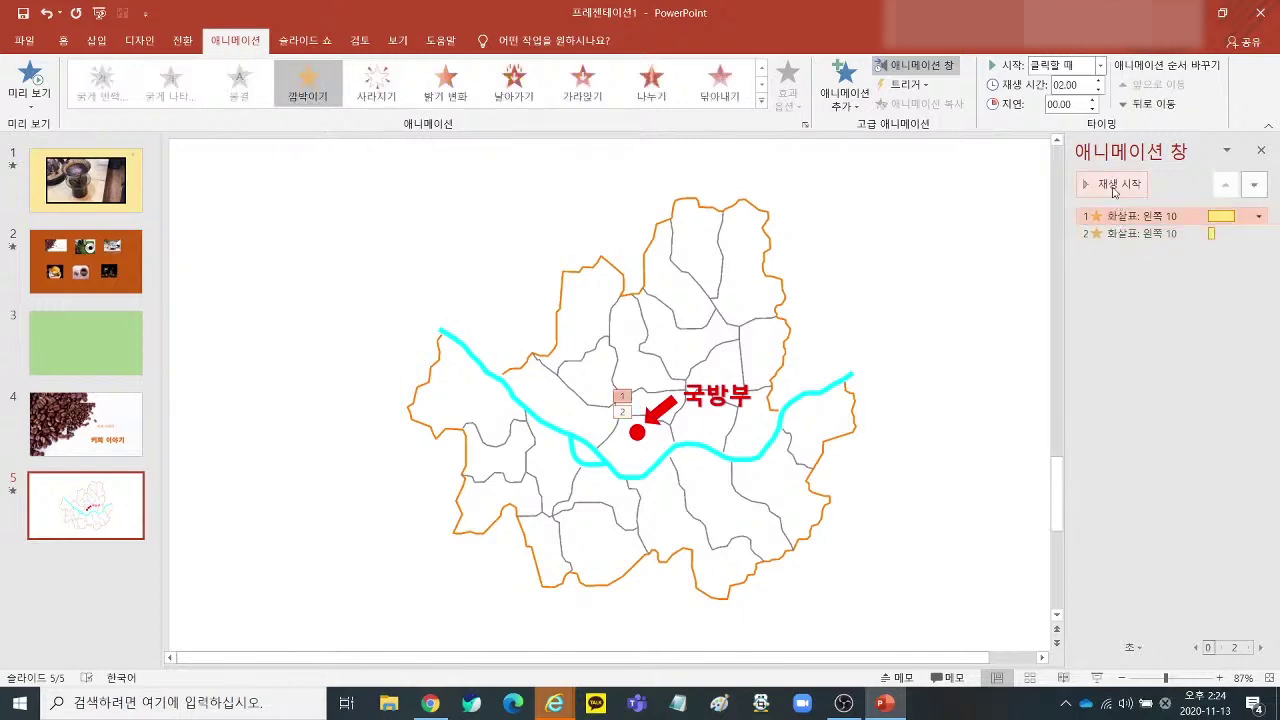
pyautogui.click(1113, 185)
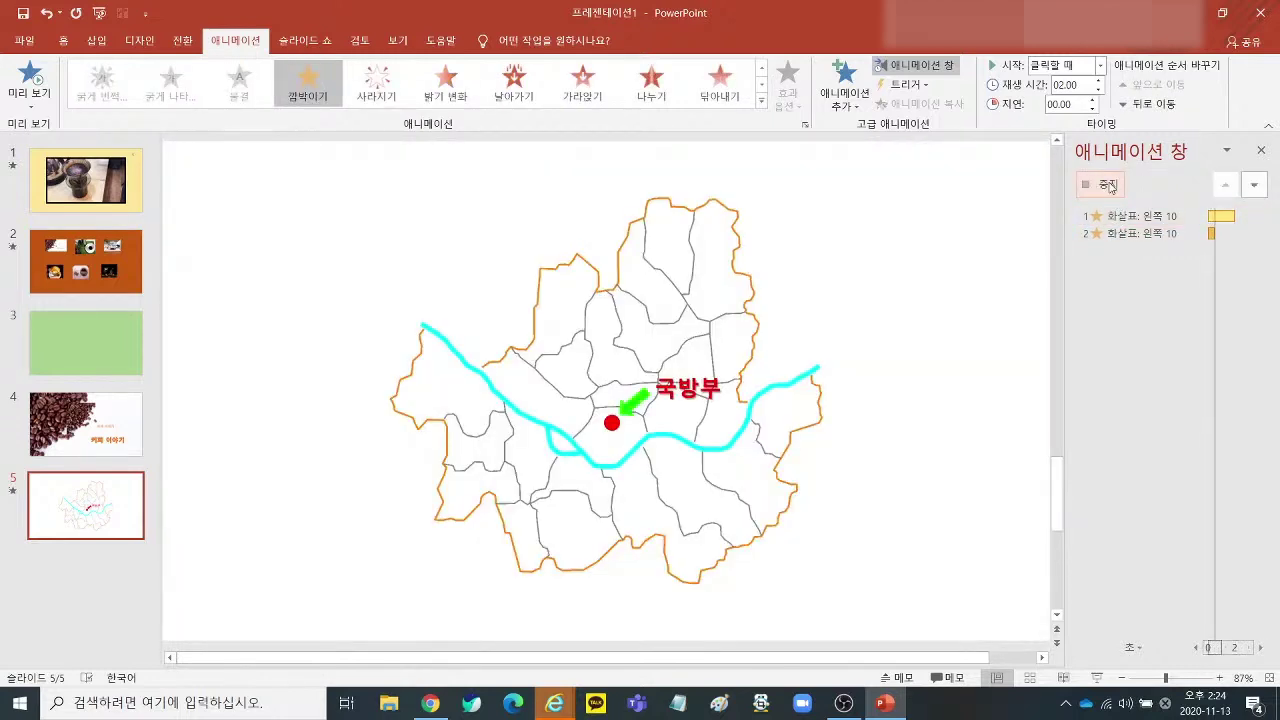
# Set the arrow's 깜박이기 effect to start with the previous effect and its 보색 effect after the previous one, and preview the timing.
pyautogui.click(1118, 216)
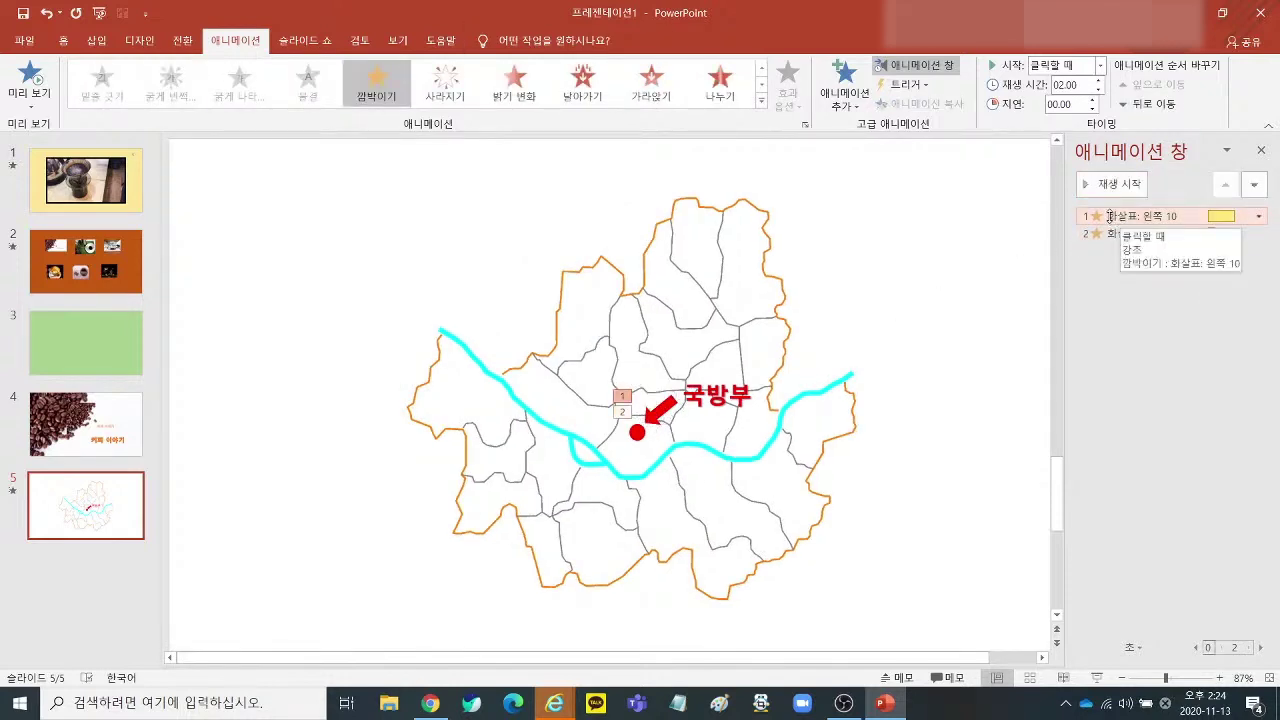
pyautogui.click(1099, 65)
pyautogui.click(1092, 101)
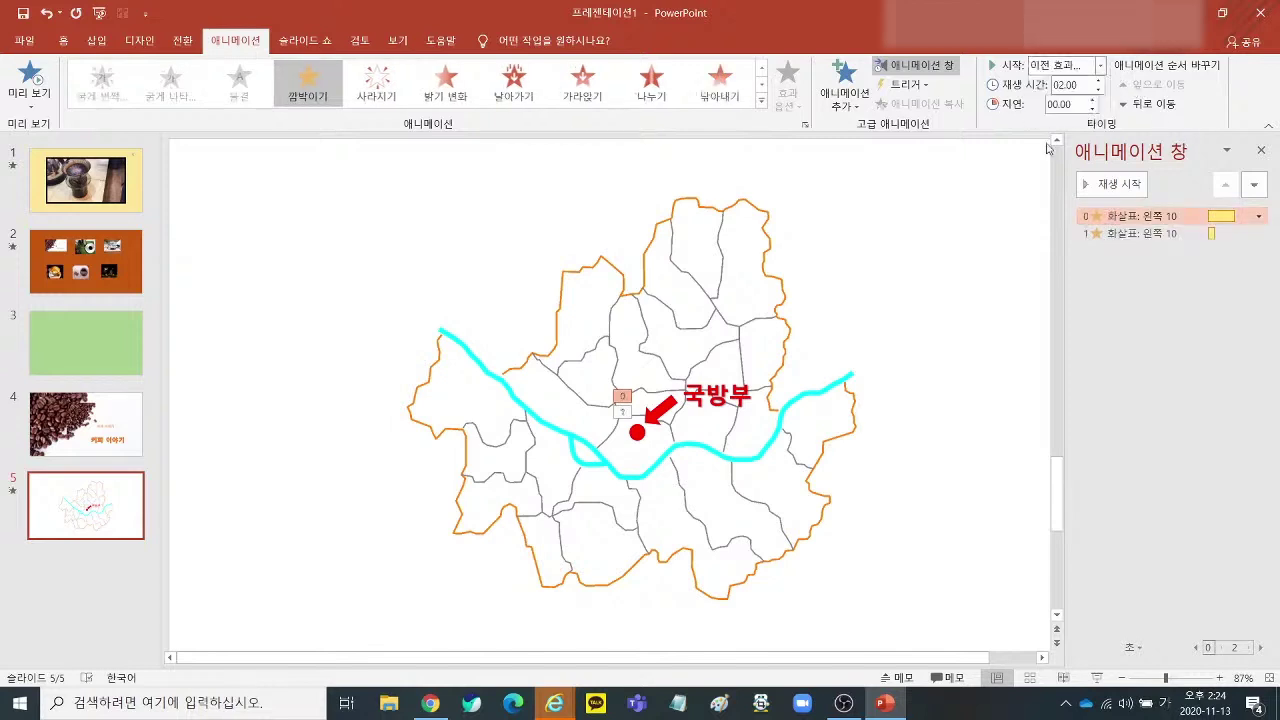
pyautogui.click(1110, 233)
pyautogui.click(1100, 65)
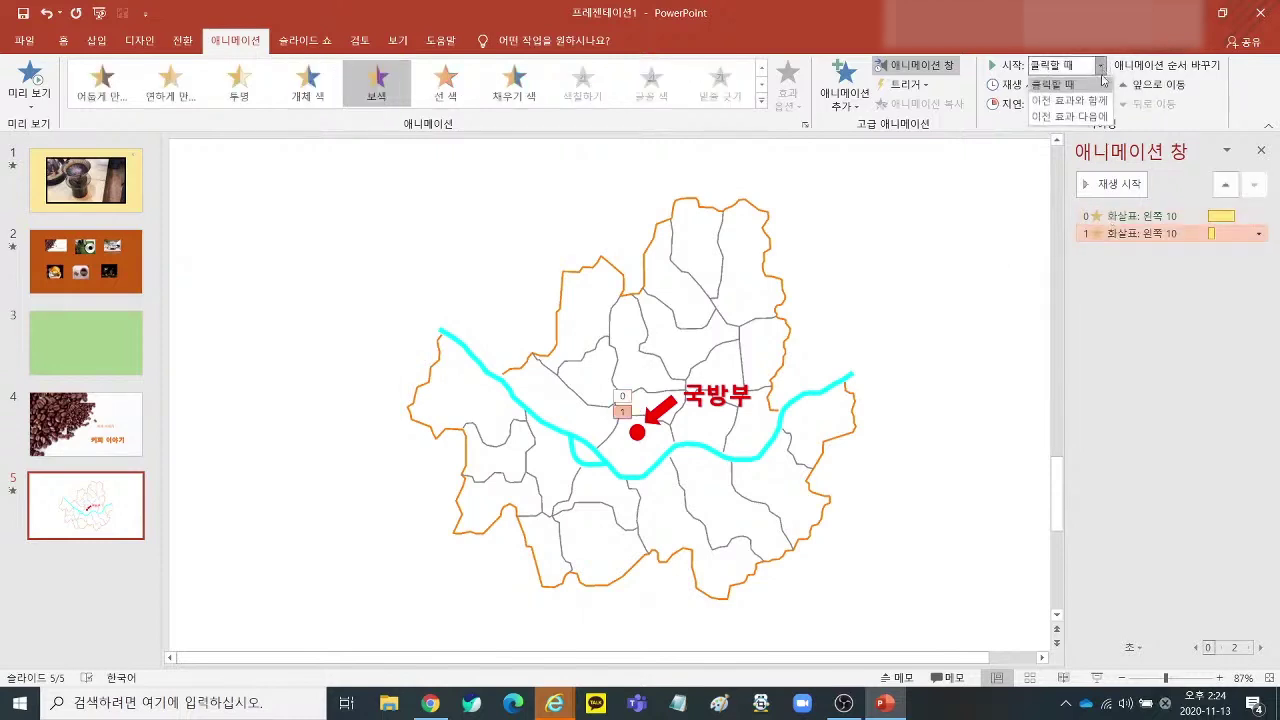
pyautogui.click(1100, 117)
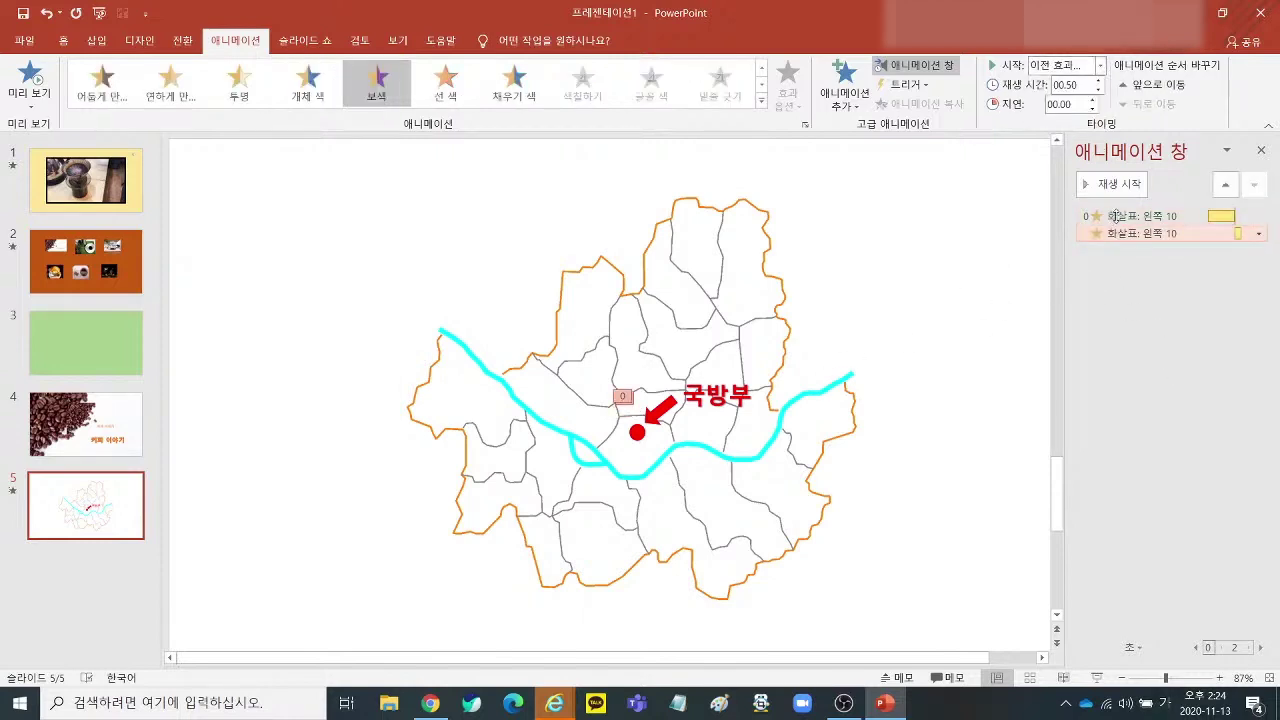
pyautogui.click(1110, 184)
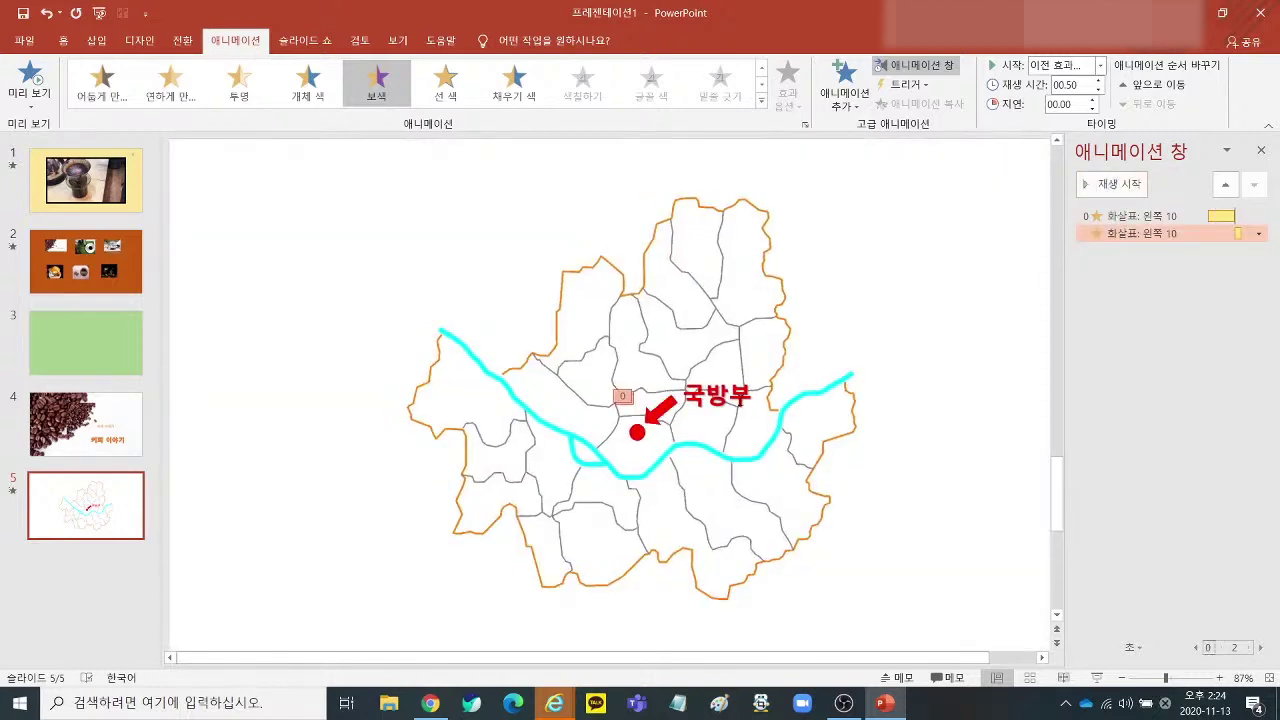
# Copy the red arrow's animations onto the 국방부 label and play slide 5 as a slide show.
pyautogui.click(740, 400)
pyautogui.click(658, 414)
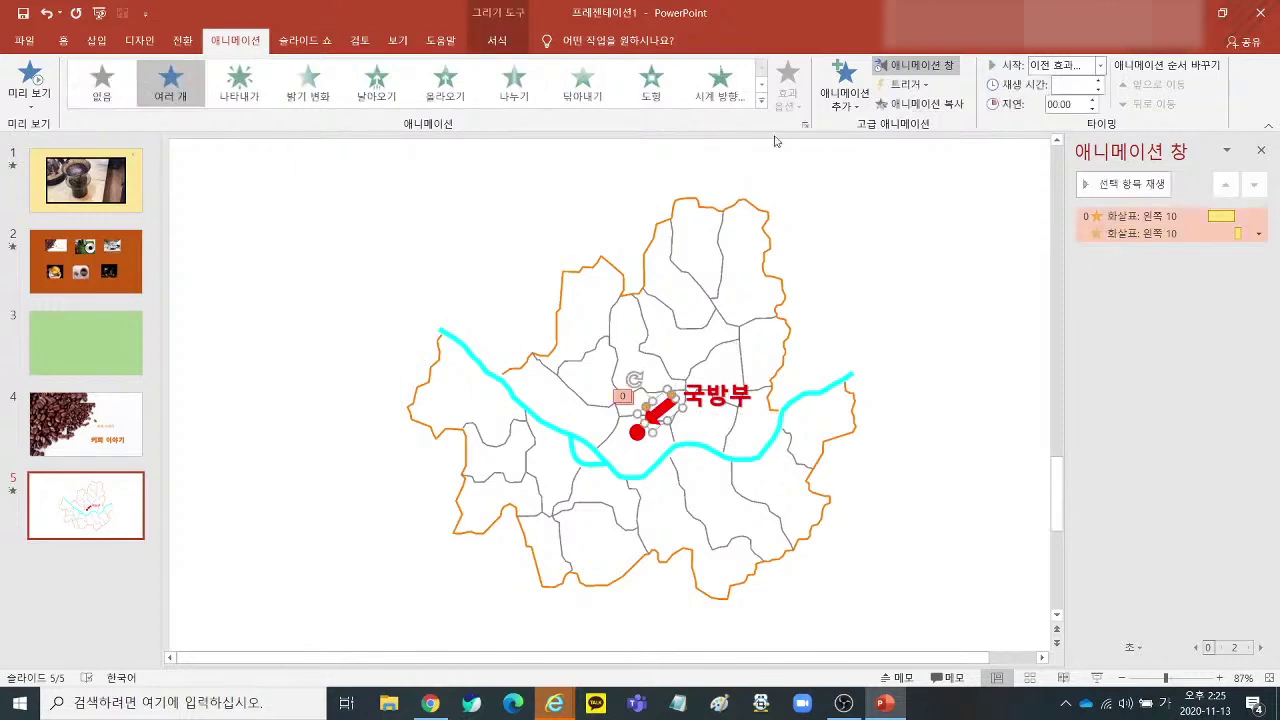
pyautogui.click(882, 104)
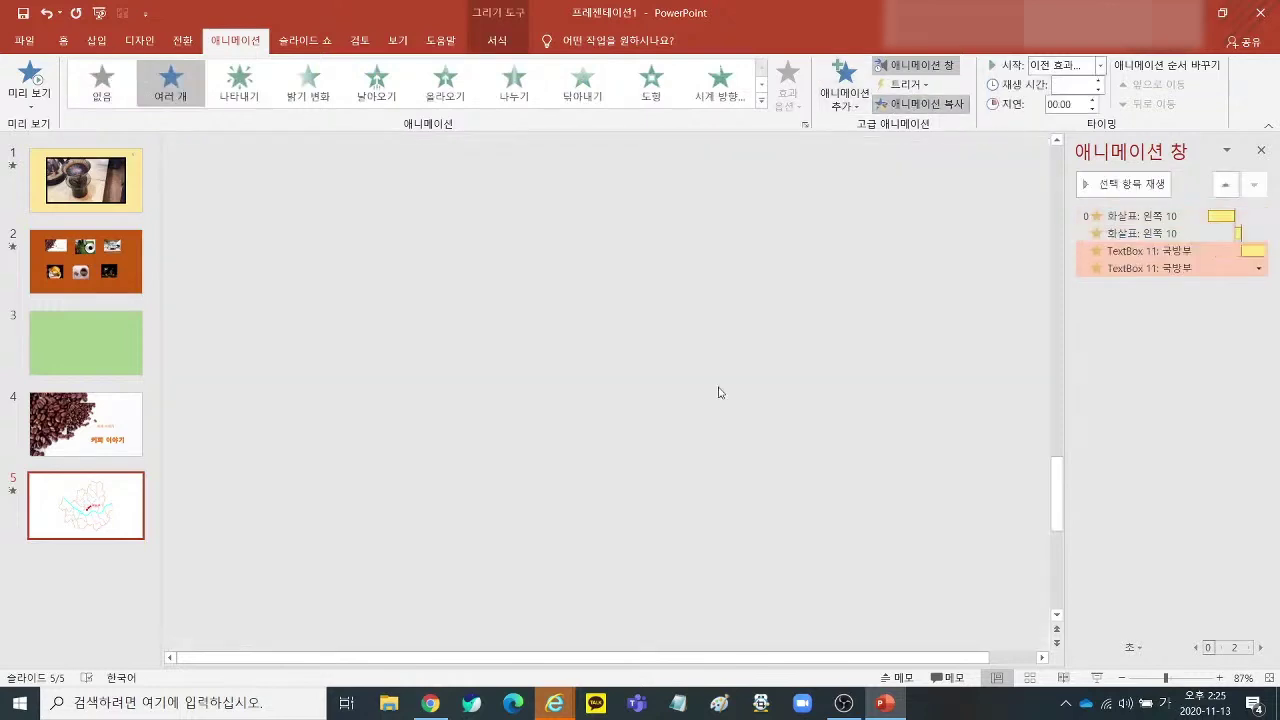
pyautogui.click(719, 388)
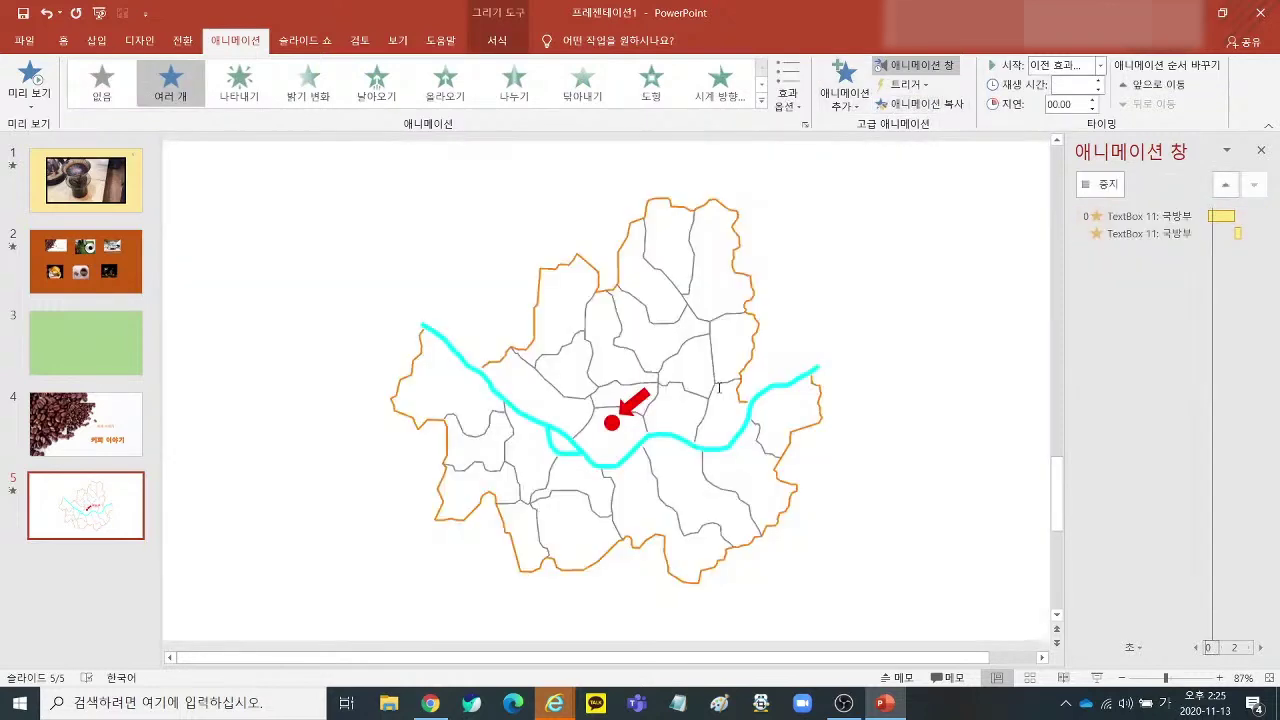
pyautogui.click(904, 357)
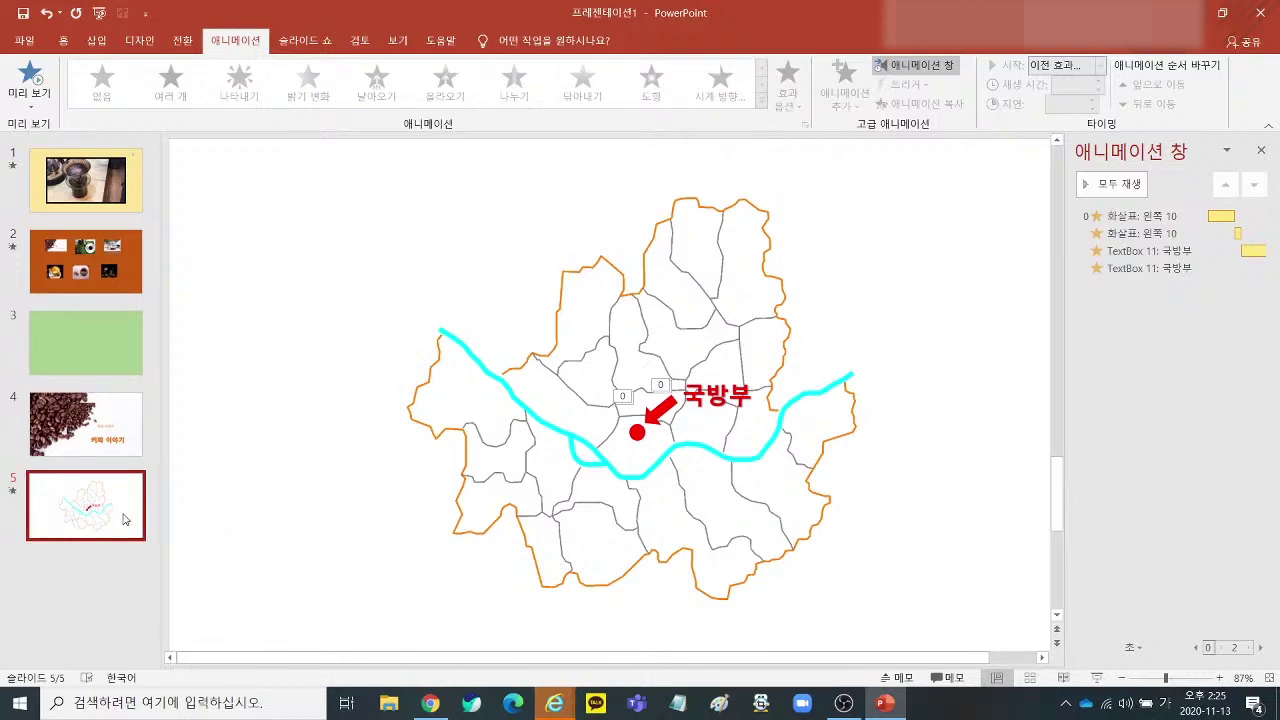
pyautogui.hotkey('shift', 'F5')
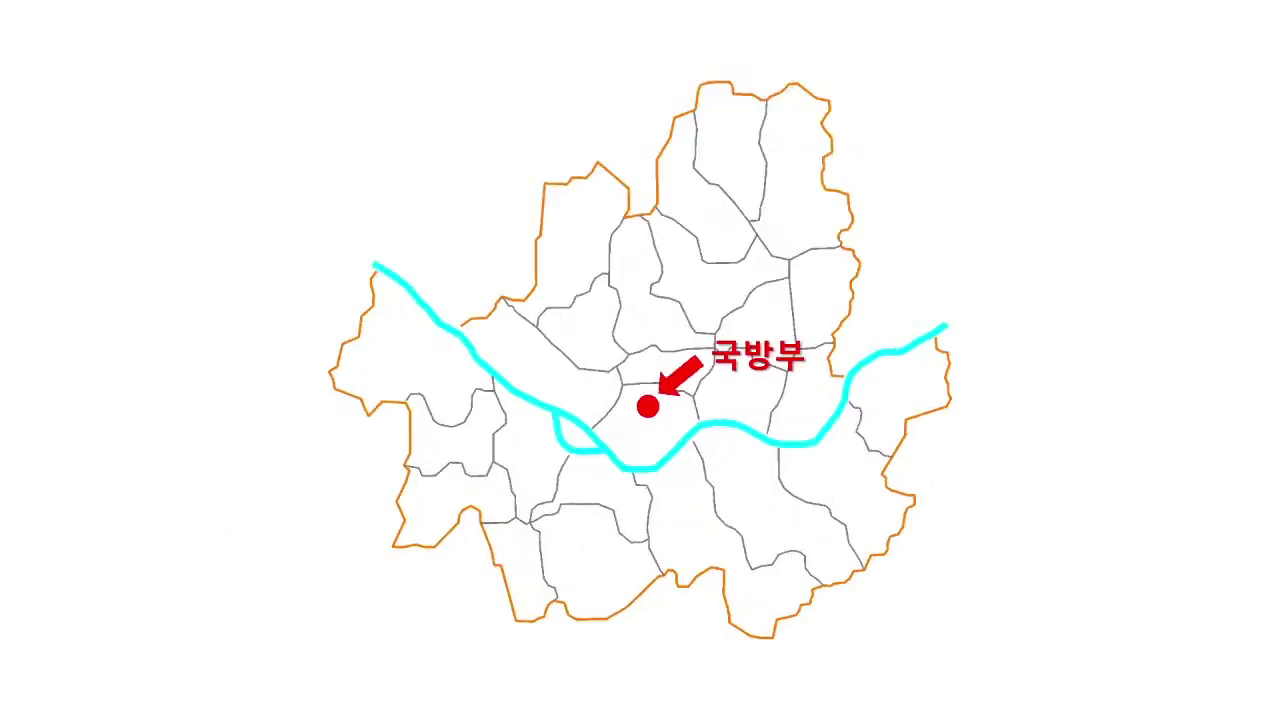